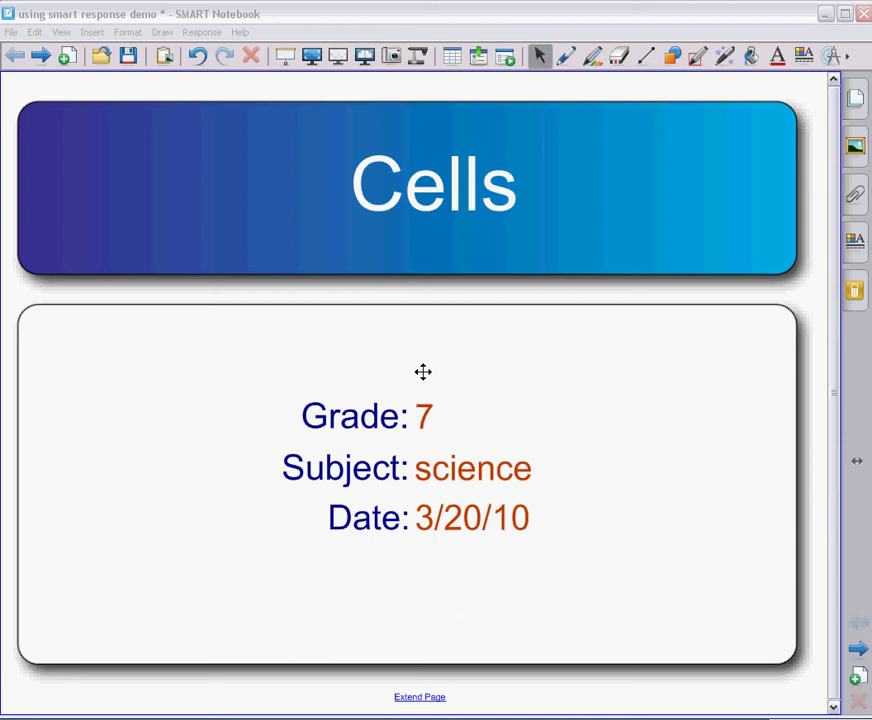
Check the Cells quiz's properties and grade options, then view its never-started progress status
click(855, 292)
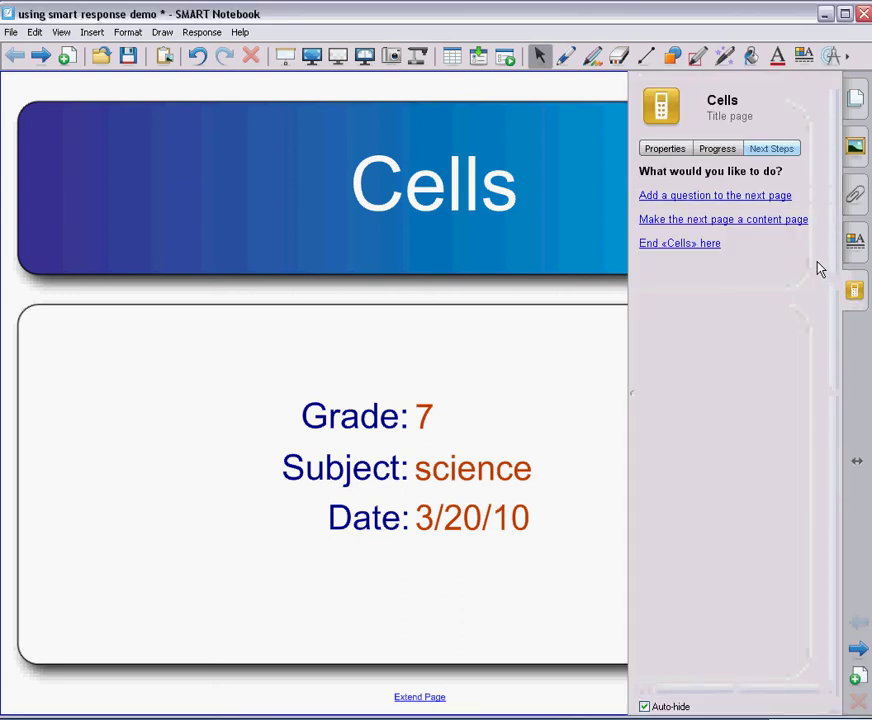
click(678, 150)
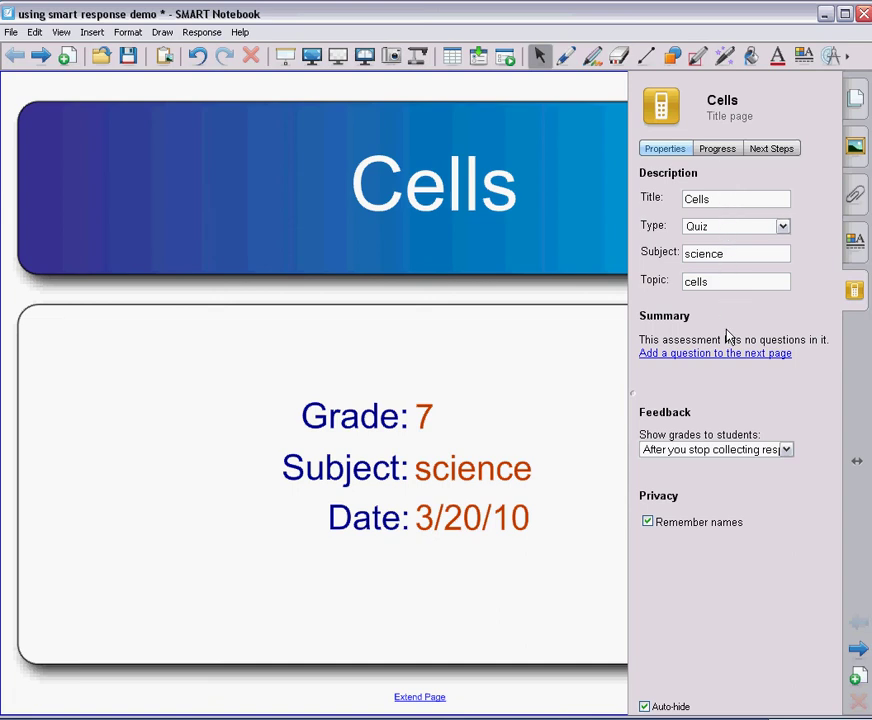
click(694, 448)
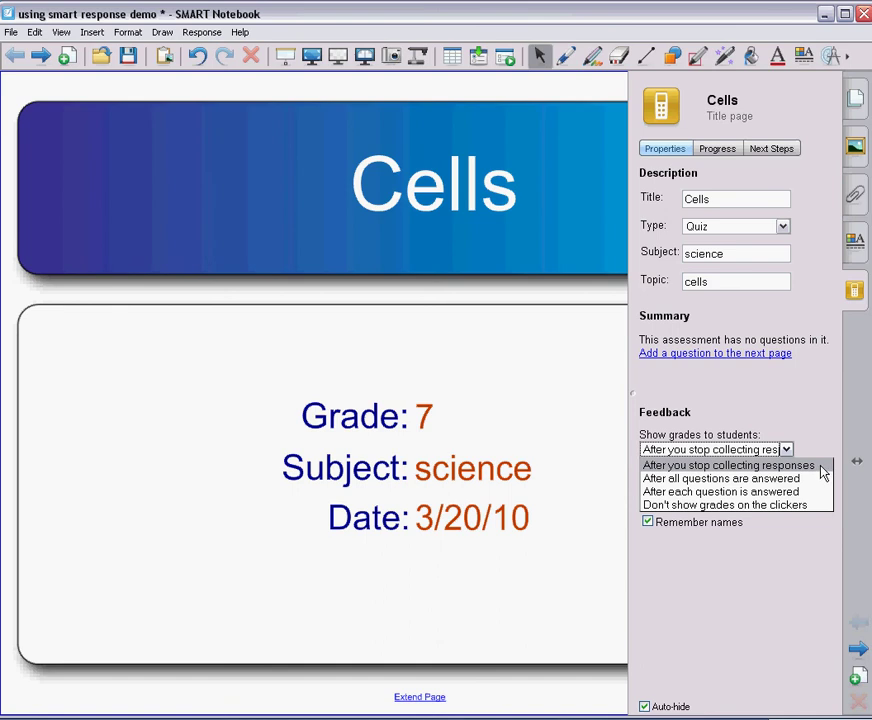
click(821, 466)
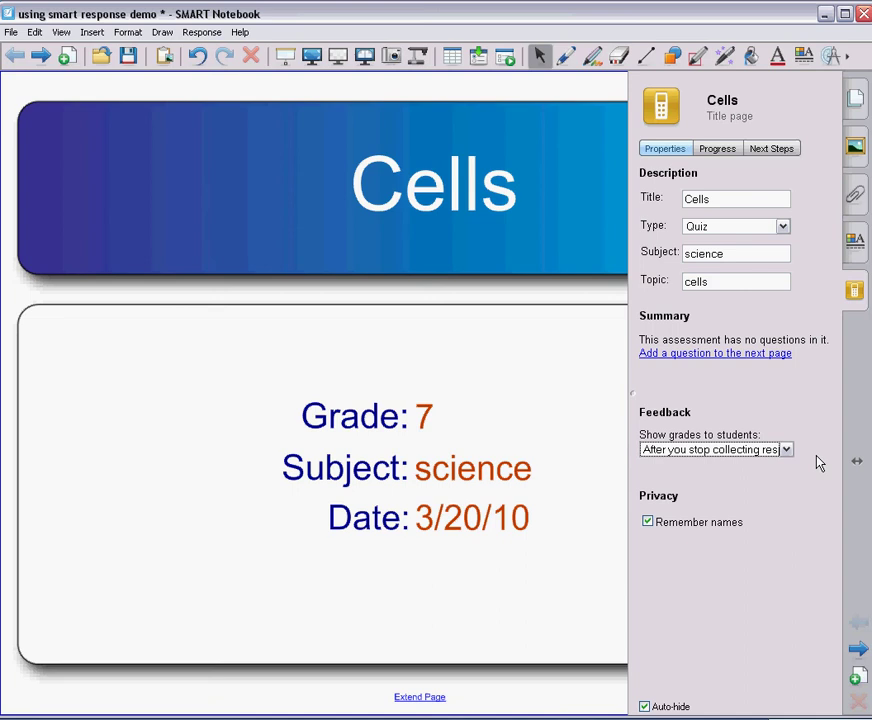
click(722, 150)
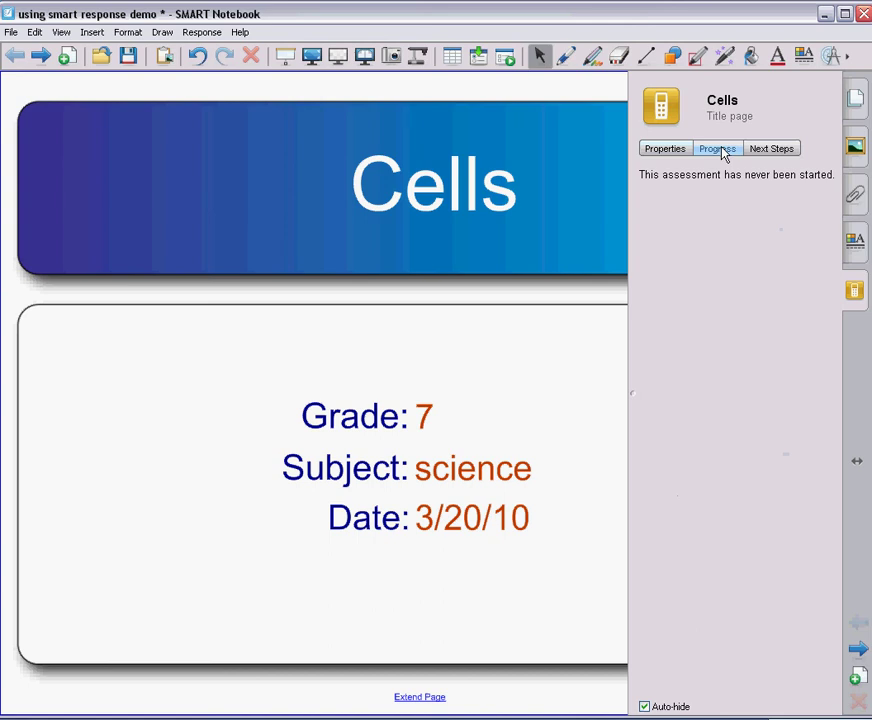
From the Cells quiz's Next Steps, start adding a question to the next page
click(778, 152)
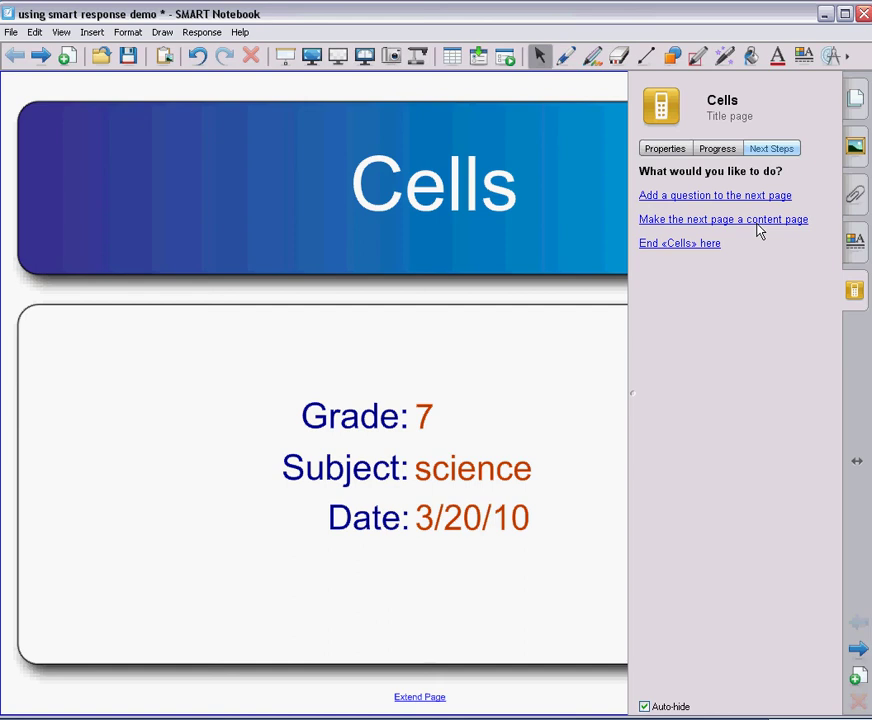
click(676, 198)
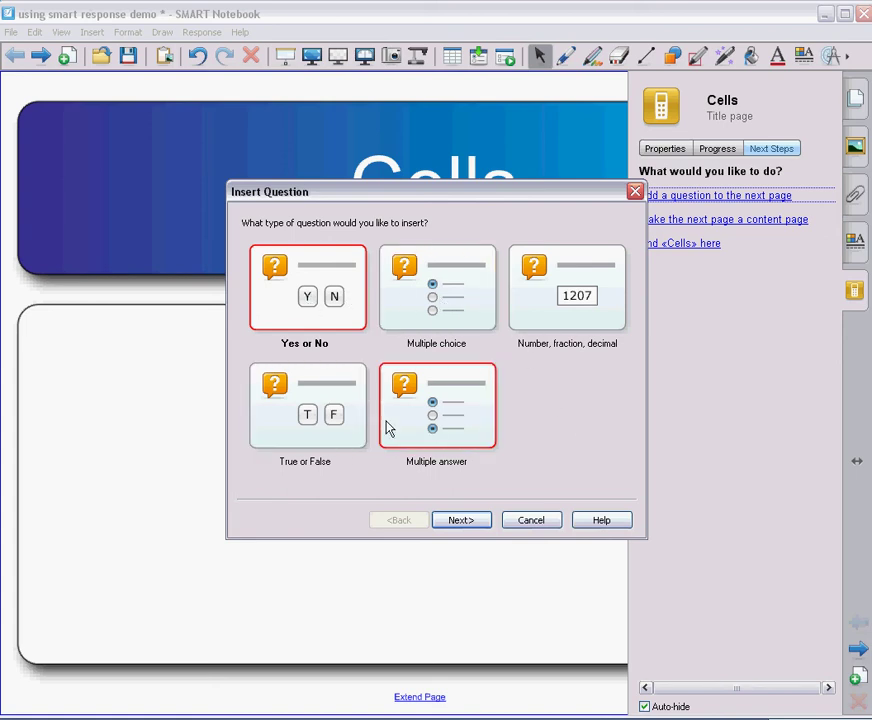
Insert Yes or No question 'The genetic information in the nucleus is called DNA.' with Yes correct
click(470, 522)
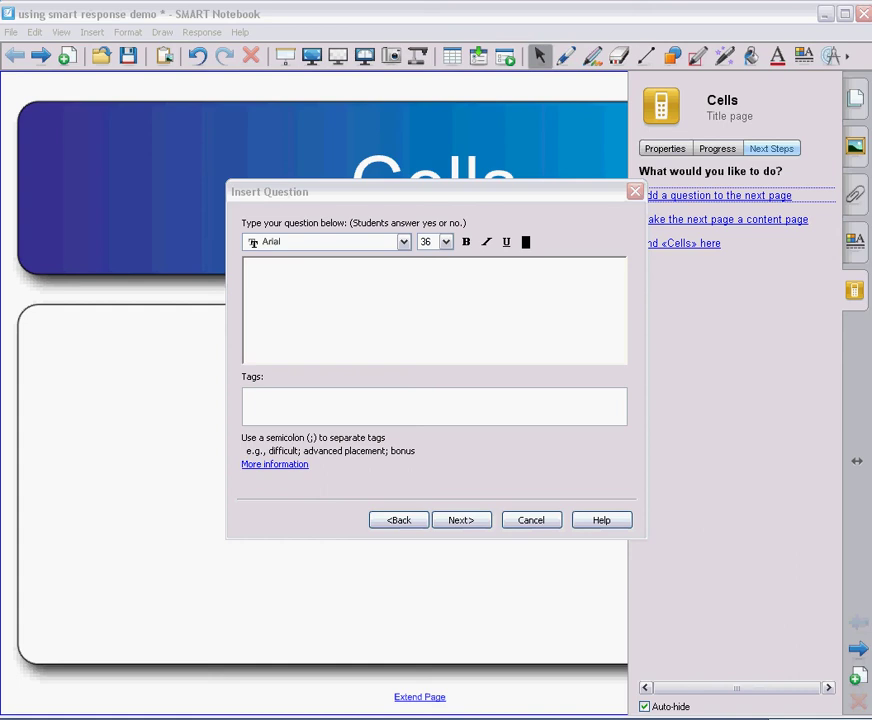
click(288, 288)
text(The genetic information in the nucleus is called DNA.)
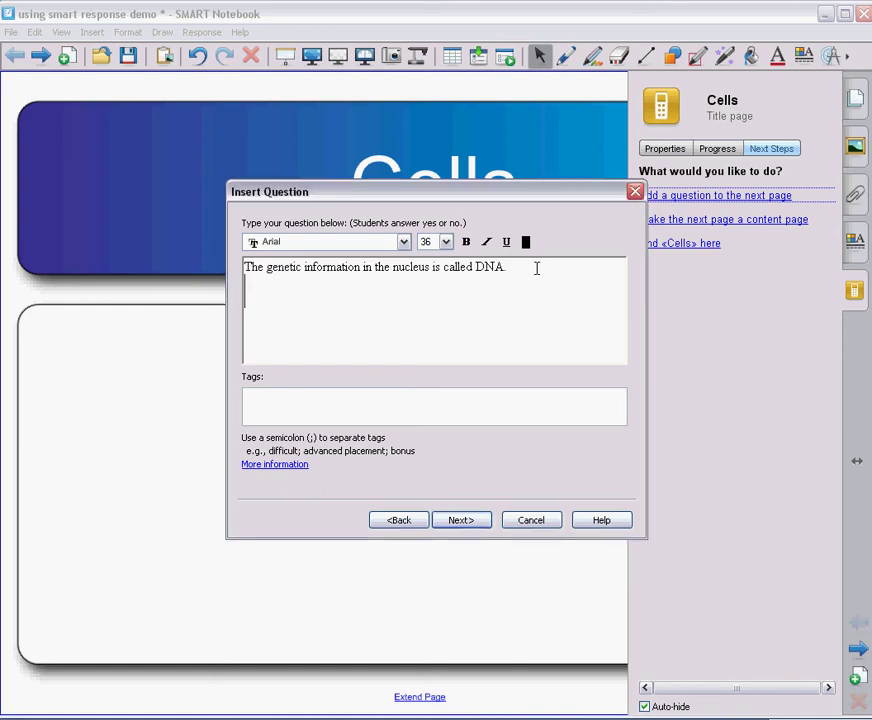
click(534, 268)
click(459, 521)
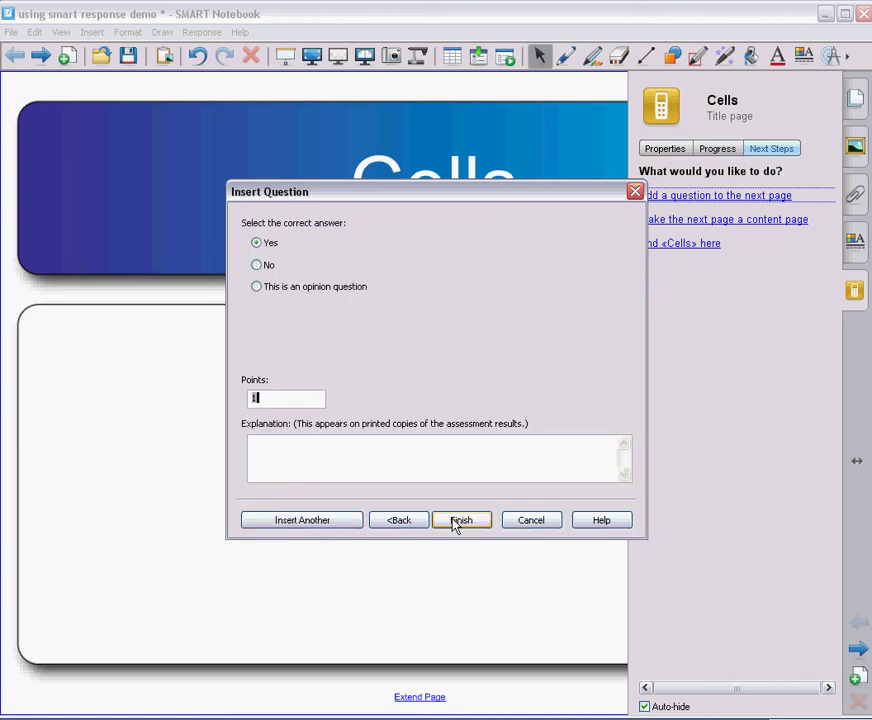
click(272, 243)
click(450, 527)
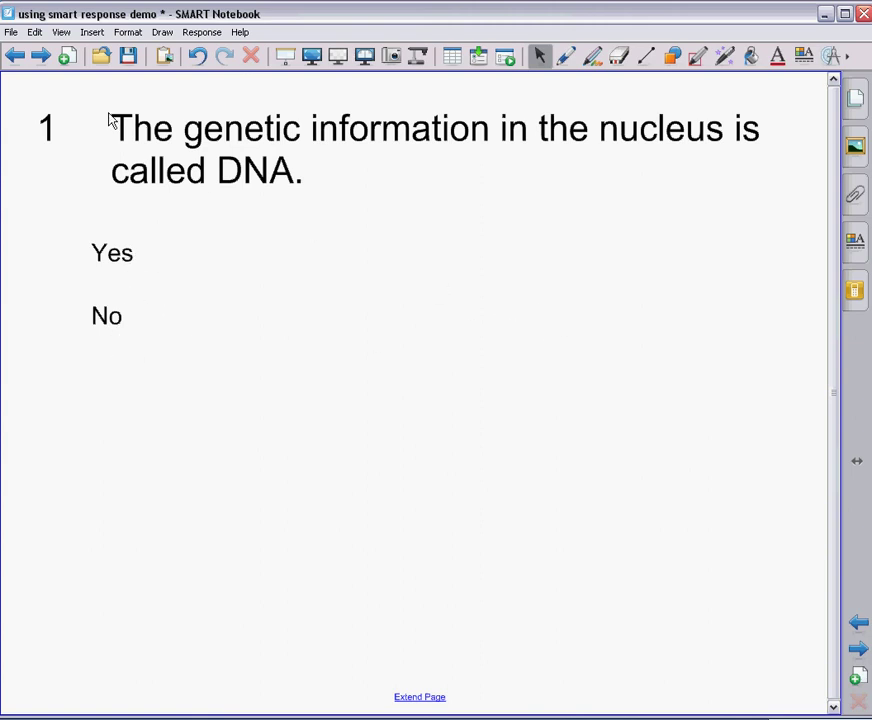
Reopen the SMART Response panel and start another question on the next page
click(855, 293)
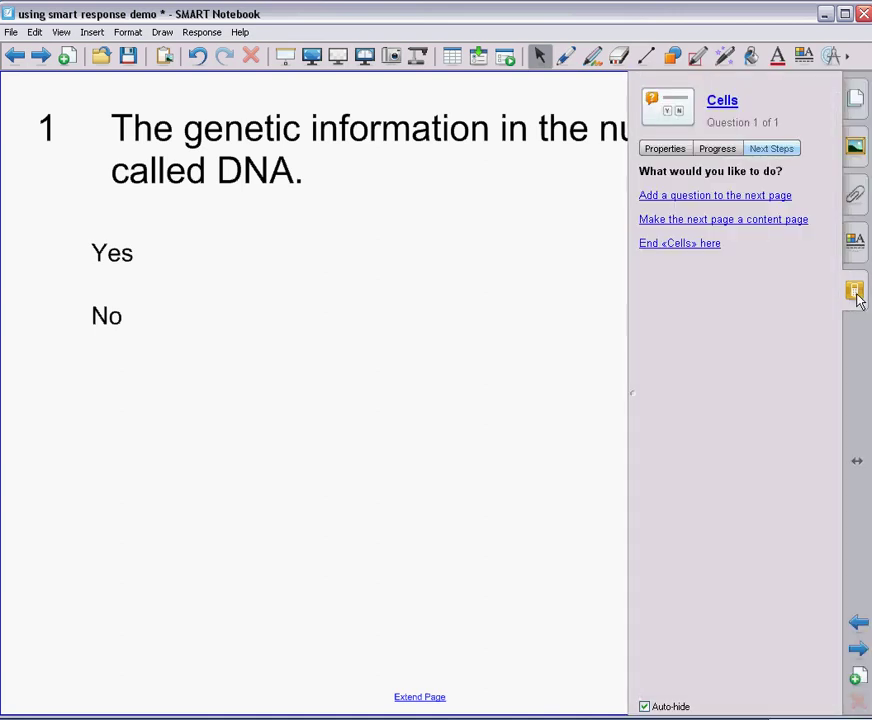
click(664, 199)
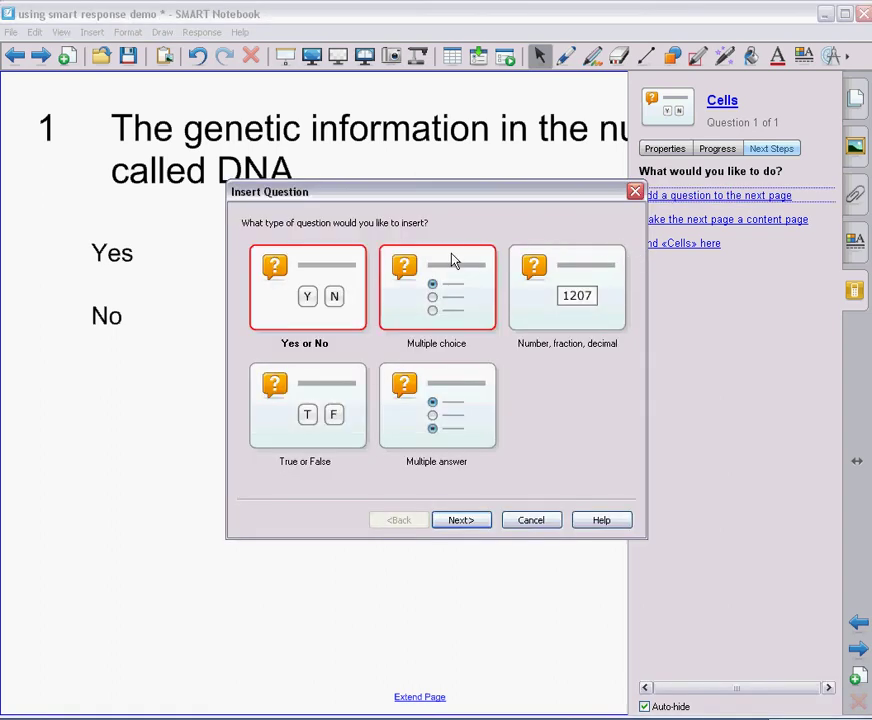
Create a multiple-choice question asking 'What is the center of a cell called?'
click(449, 289)
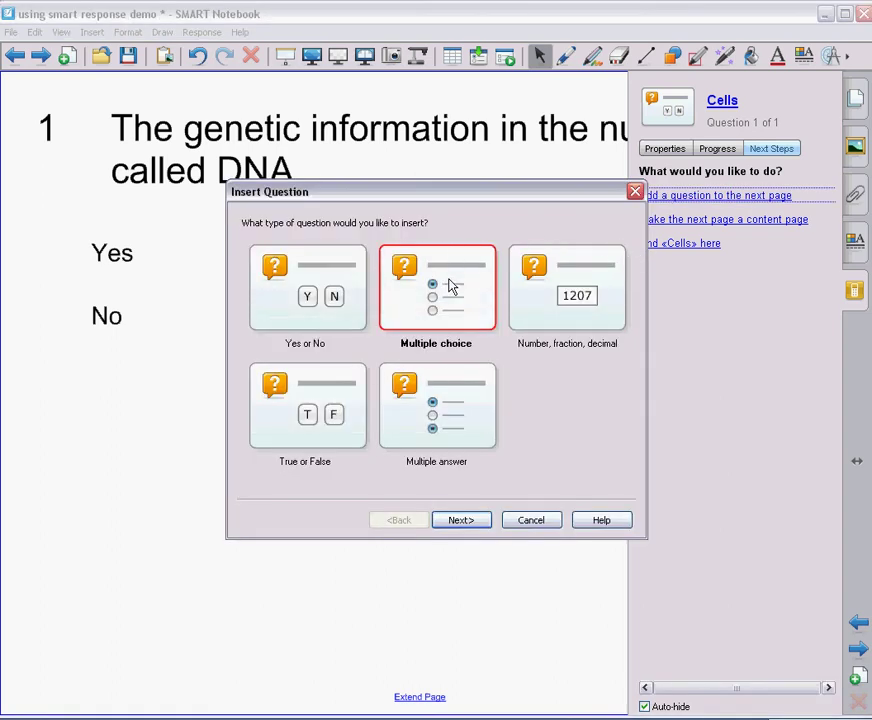
click(462, 521)
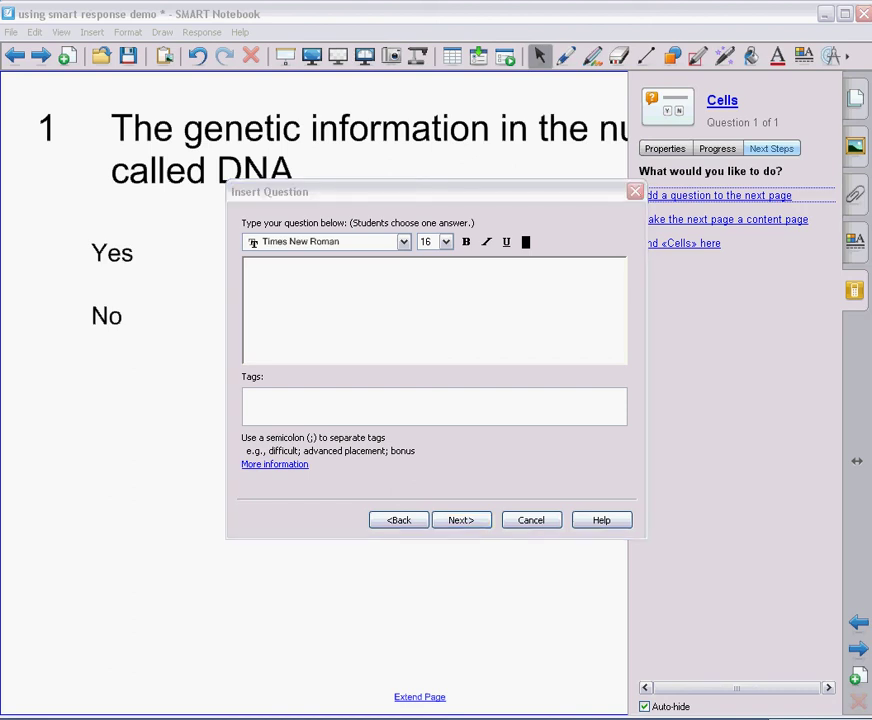
click(420, 290)
text(What is the center of a cell called?)
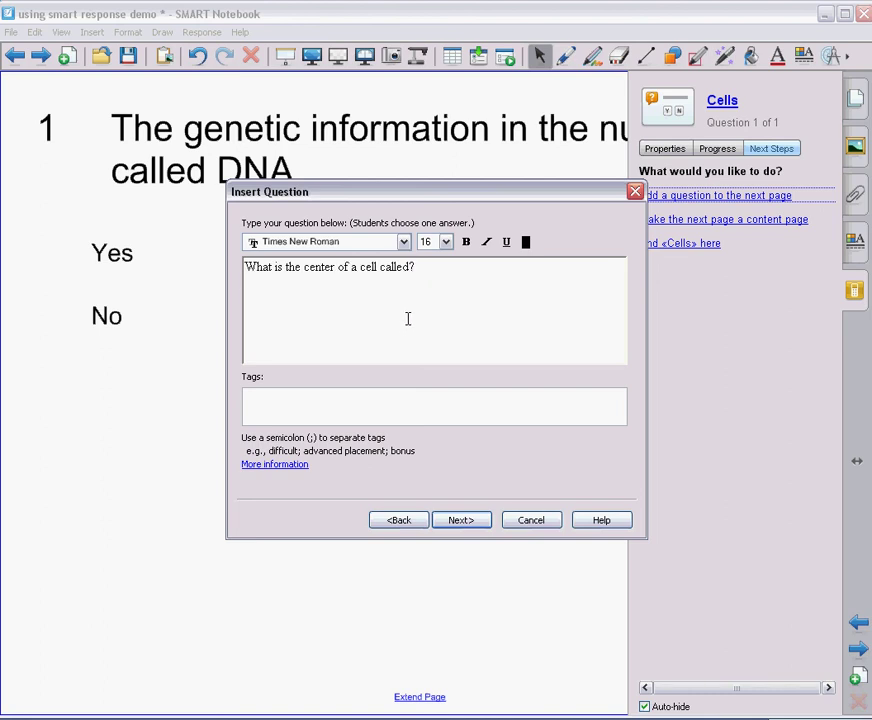
click(461, 521)
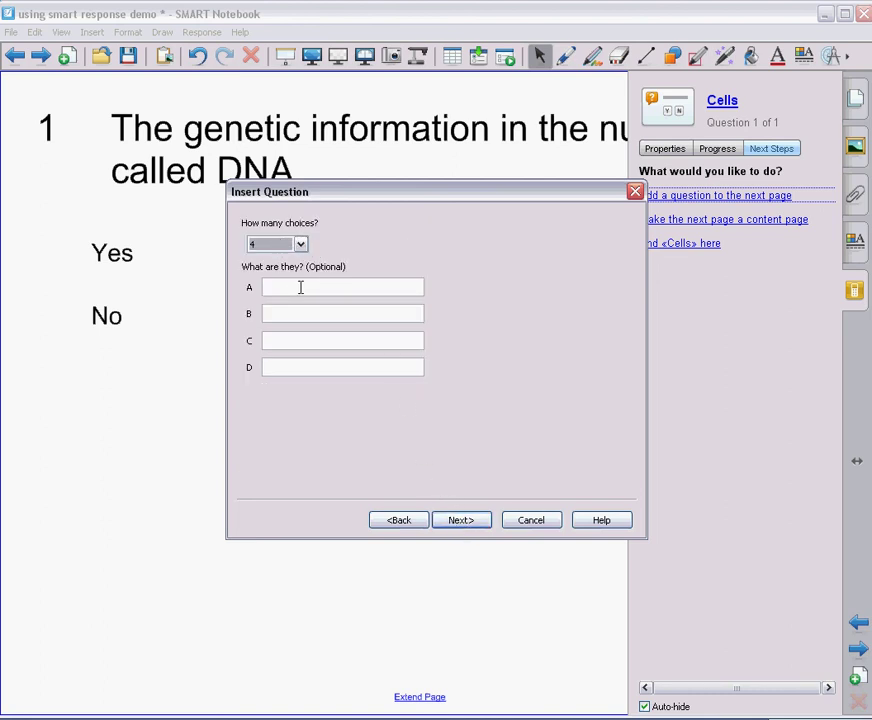
Fill in choices core, nucleus, center and brain, marking B (nucleus) as correct
click(300, 287)
text(core)
key(Tab)
text(nucleus)
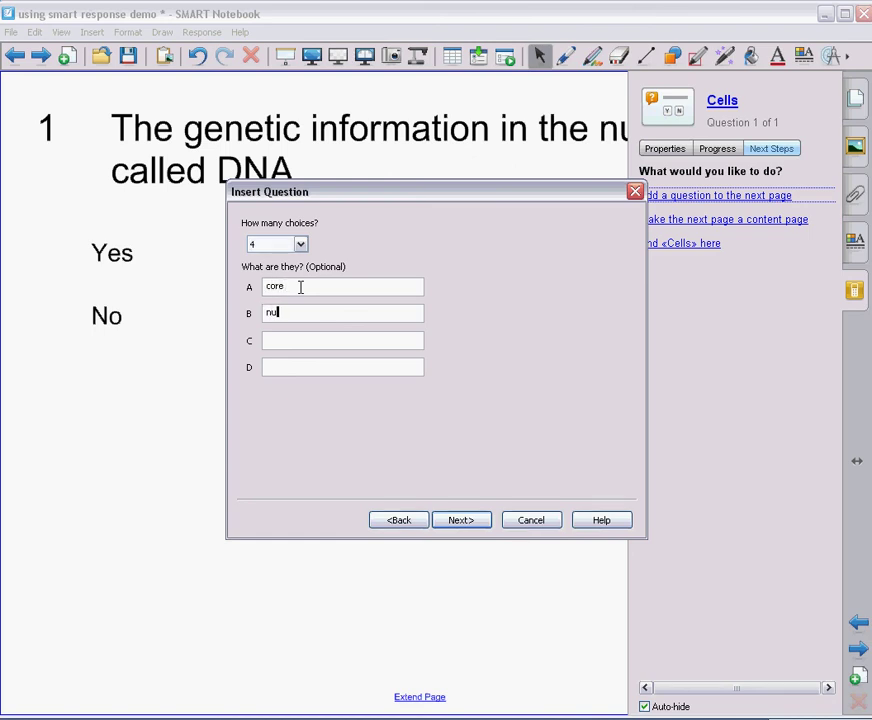
key(Tab)
text(center)
key(Tab)
text(brain)
click(441, 521)
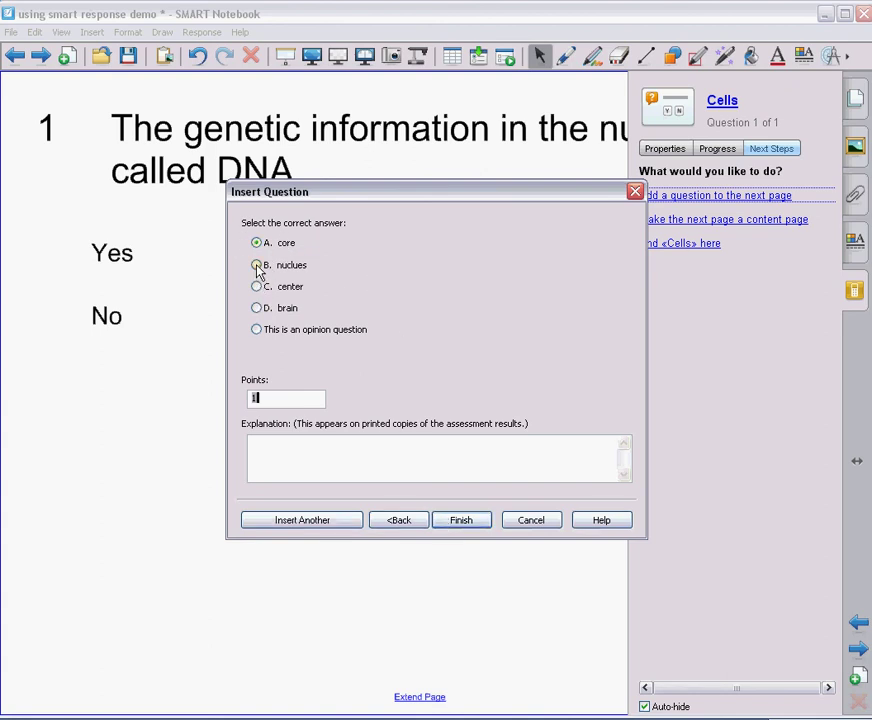
click(257, 265)
click(300, 520)
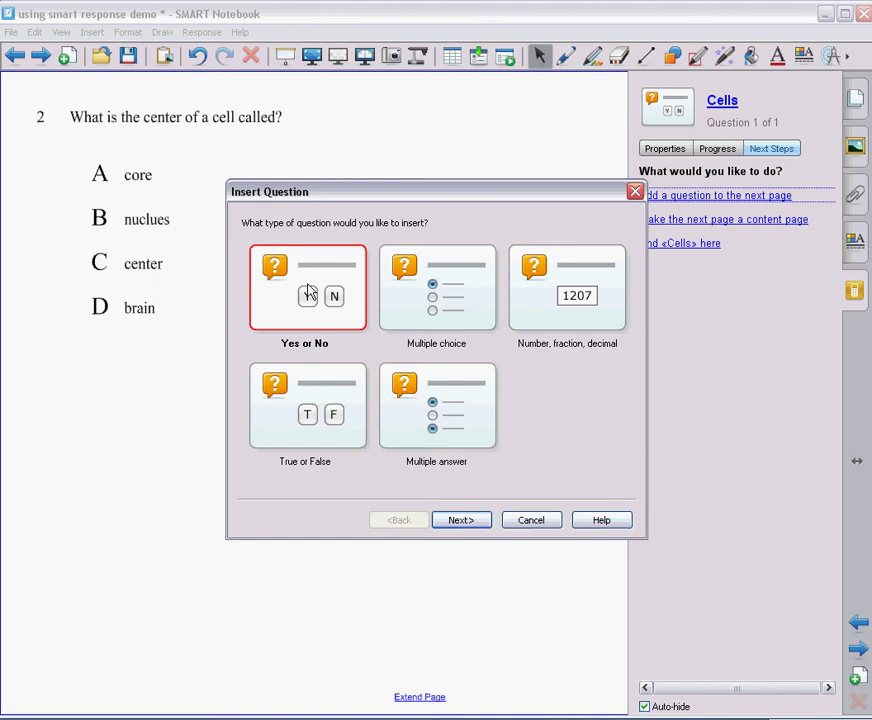
Create a numeric-answer question about human chromosome pairs with 23 as the correct answer
click(614, 305)
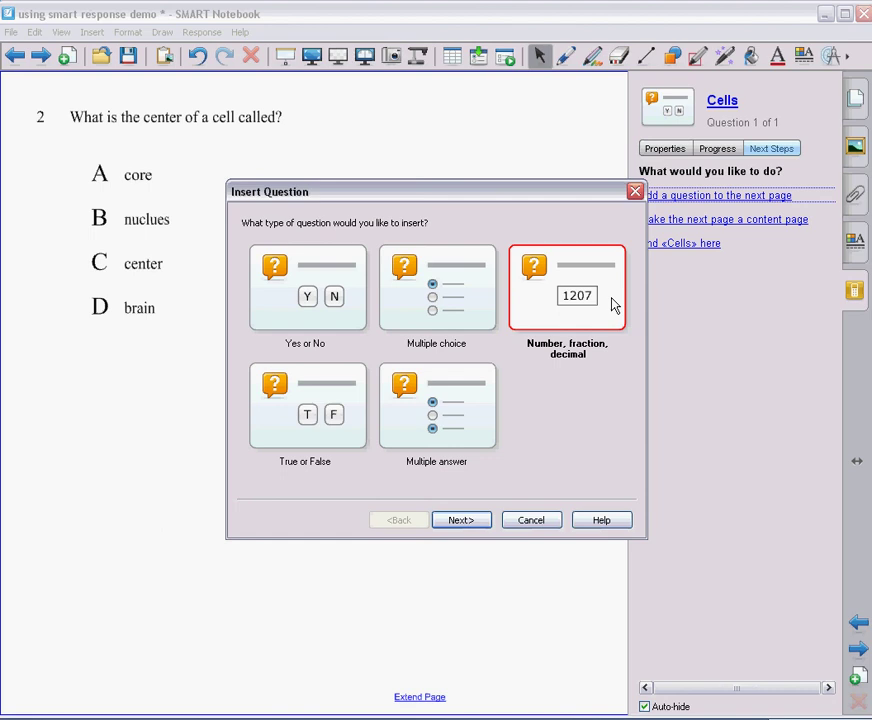
click(464, 522)
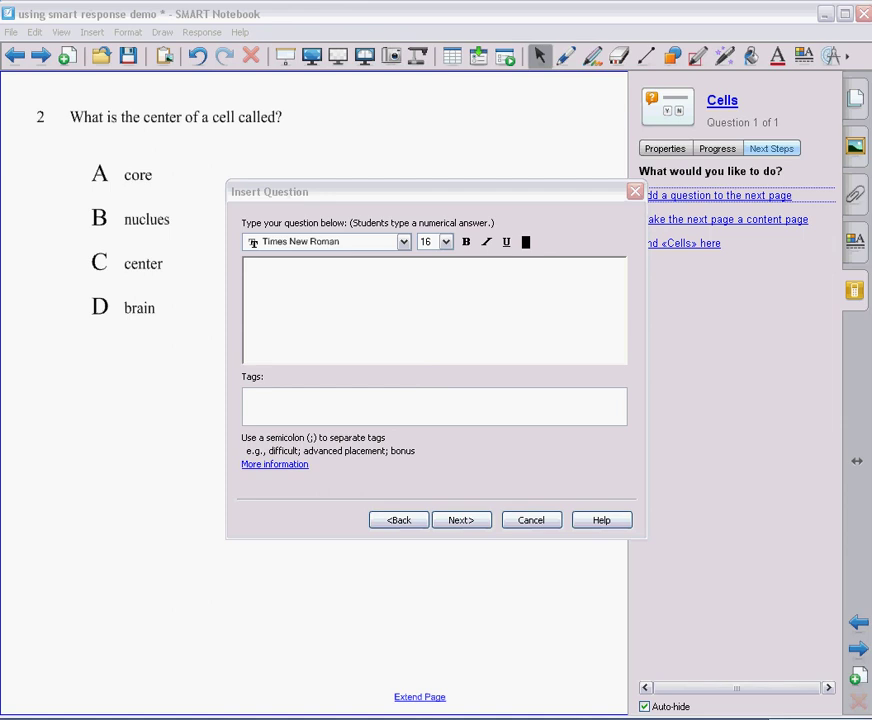
click(260, 295)
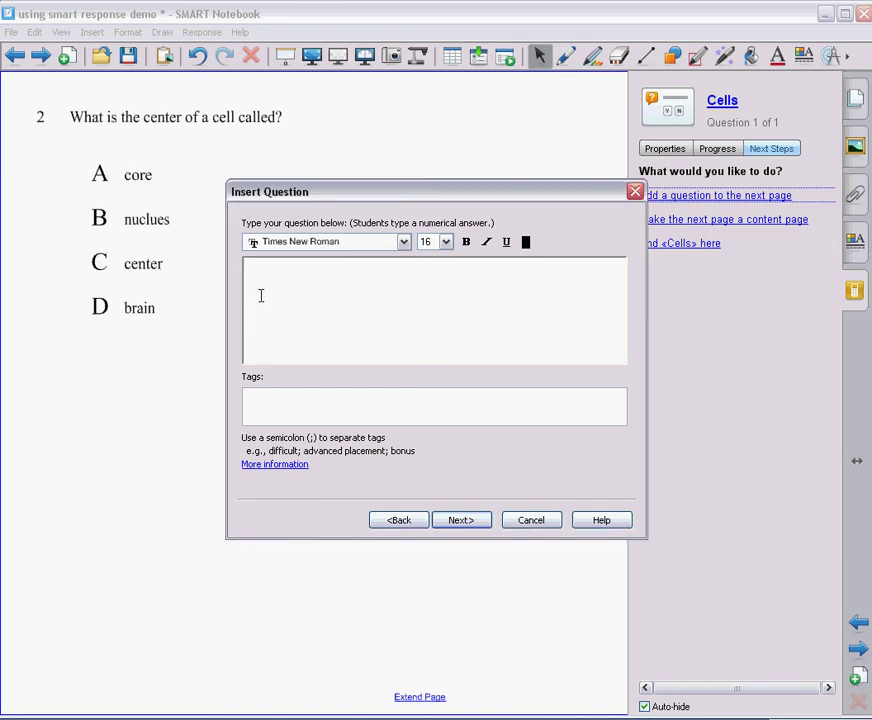
text(How many pairs of chromosomes do humans have?)
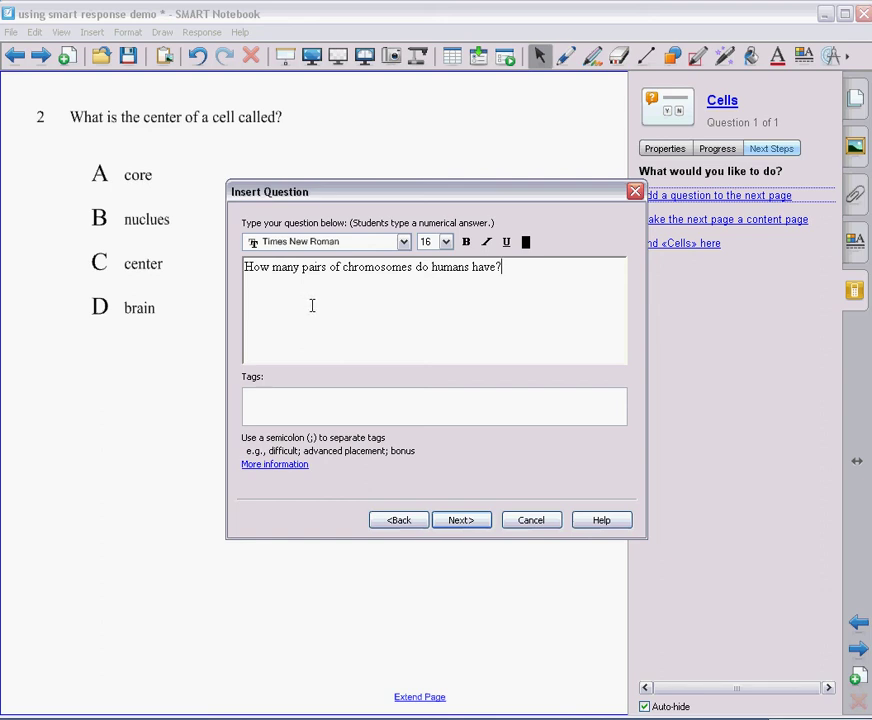
click(461, 522)
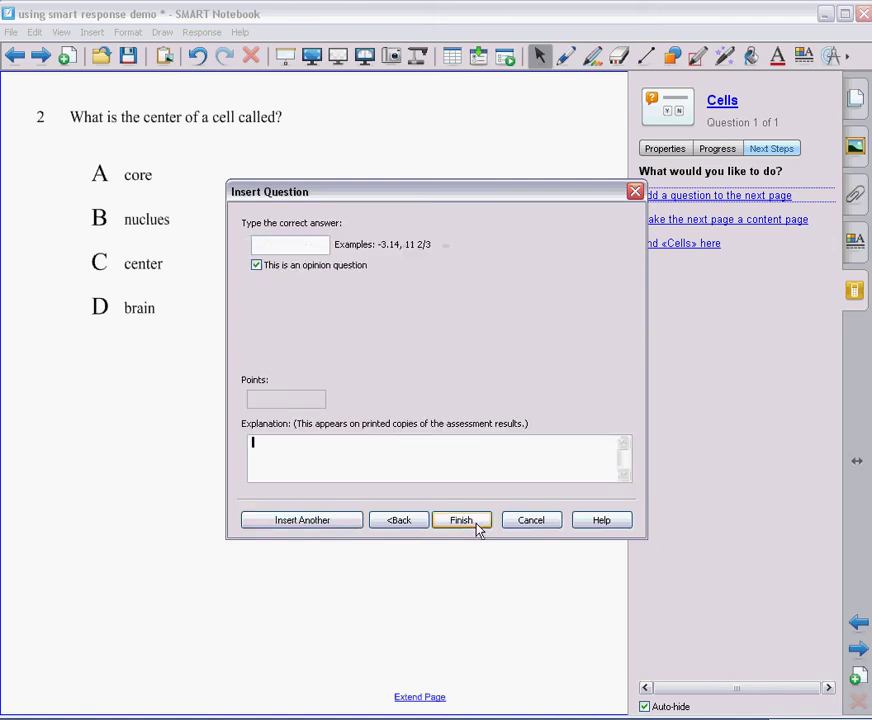
click(288, 242)
text(23)
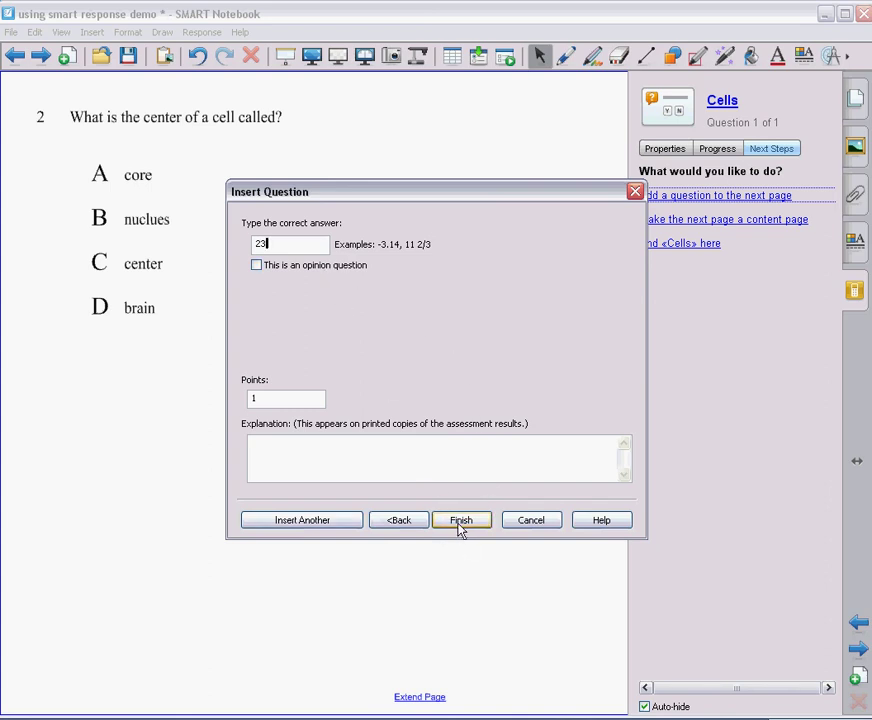
Insert the numeric question, then set up a True or False mitosis statement with False correct
click(354, 525)
click(329, 395)
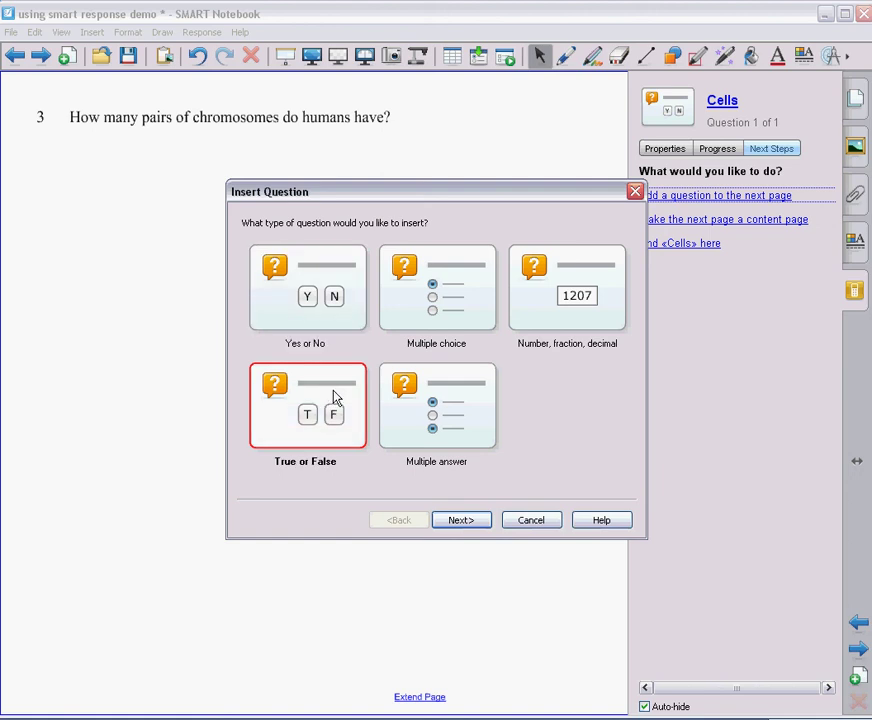
click(466, 520)
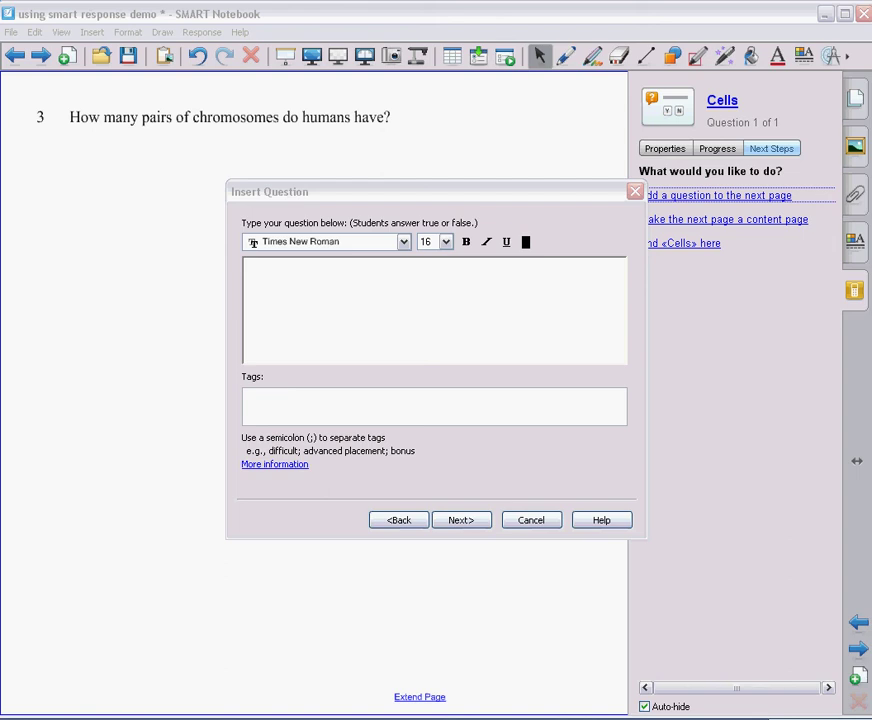
click(327, 283)
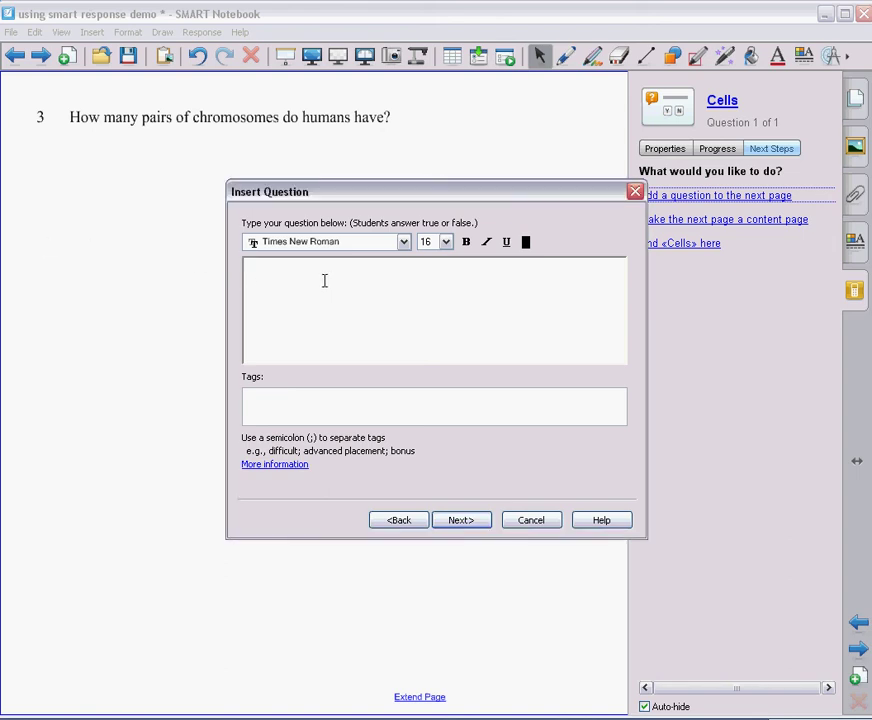
text(Mitosis is the process of a cell producing energy from food.)
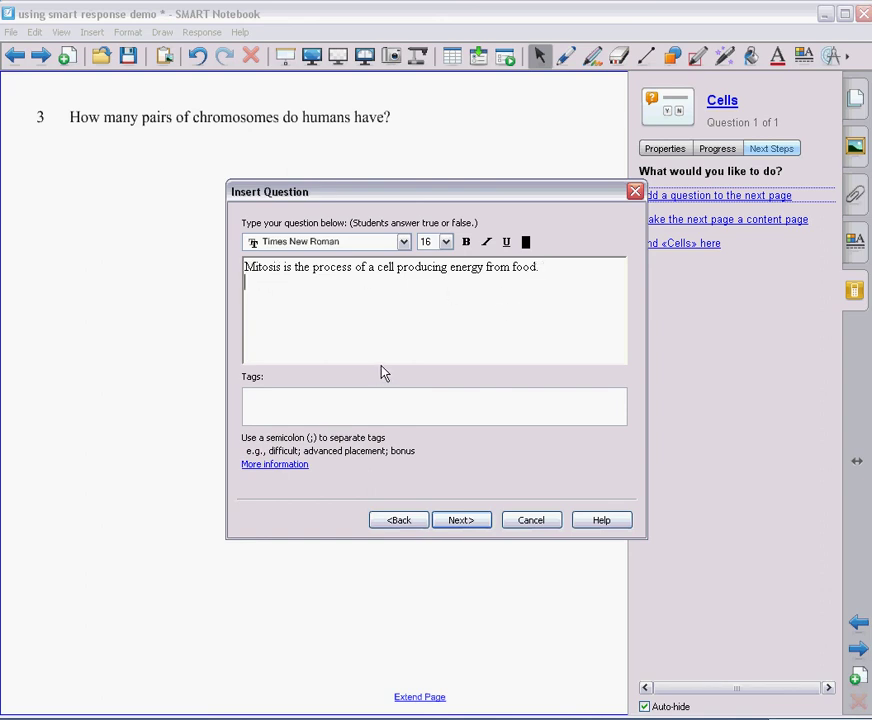
click(485, 530)
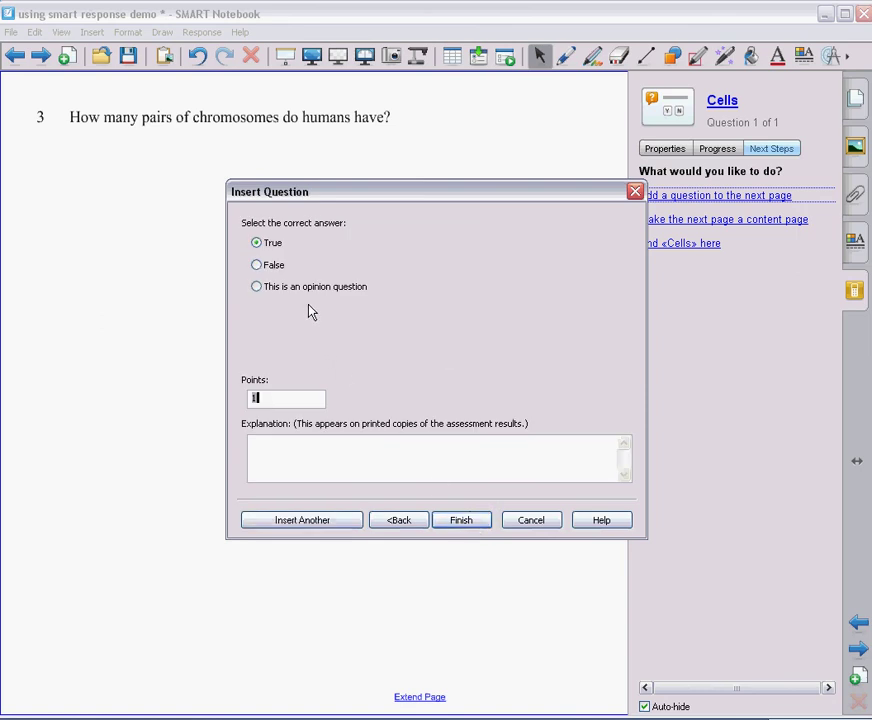
click(257, 266)
Insert the mitosis page and start a multiple-answer question on parts shared by plant and animal cells
click(336, 527)
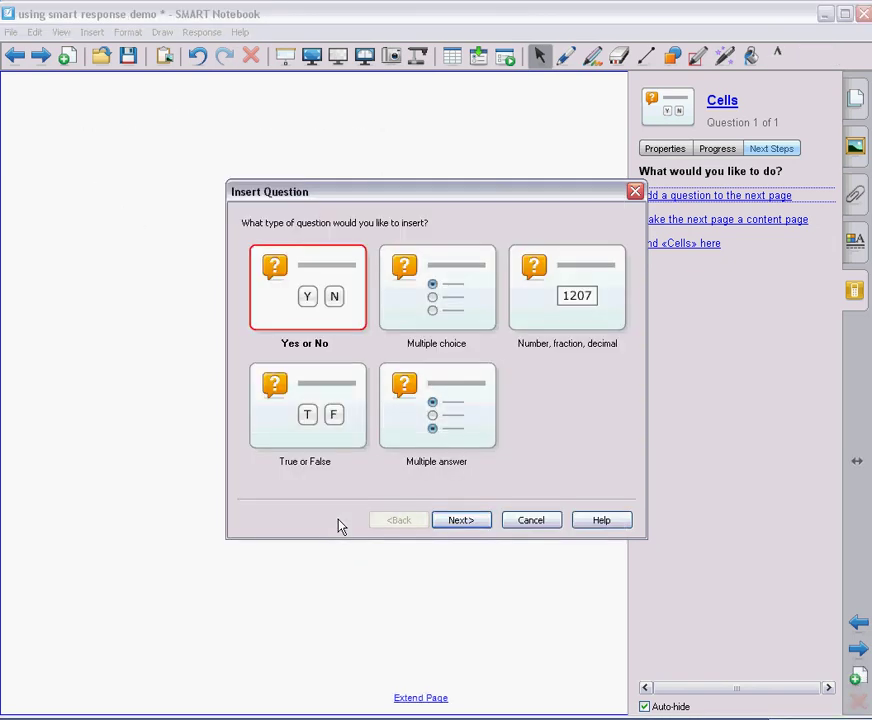
click(485, 390)
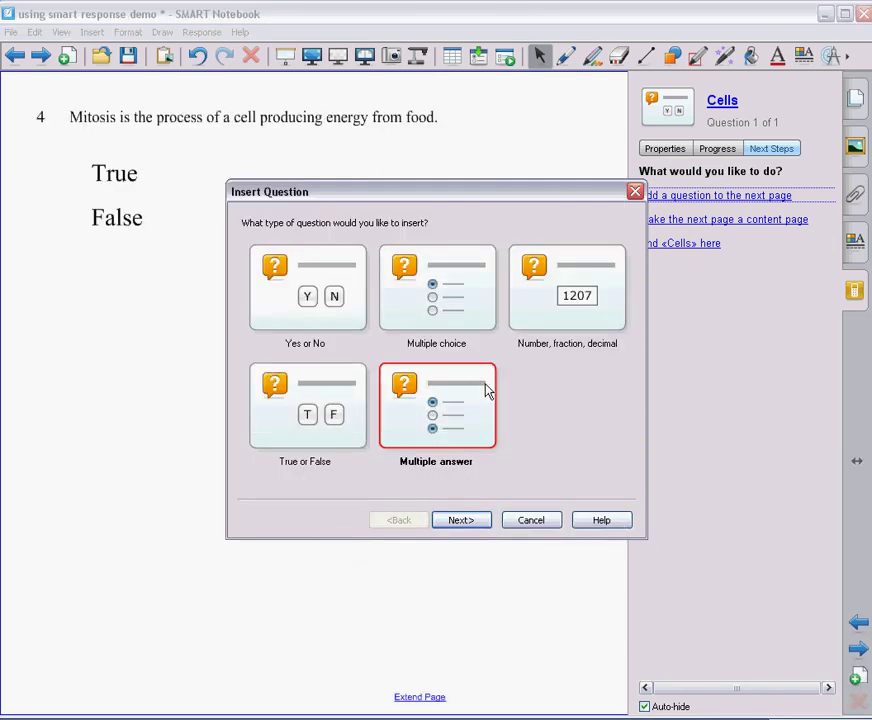
click(482, 521)
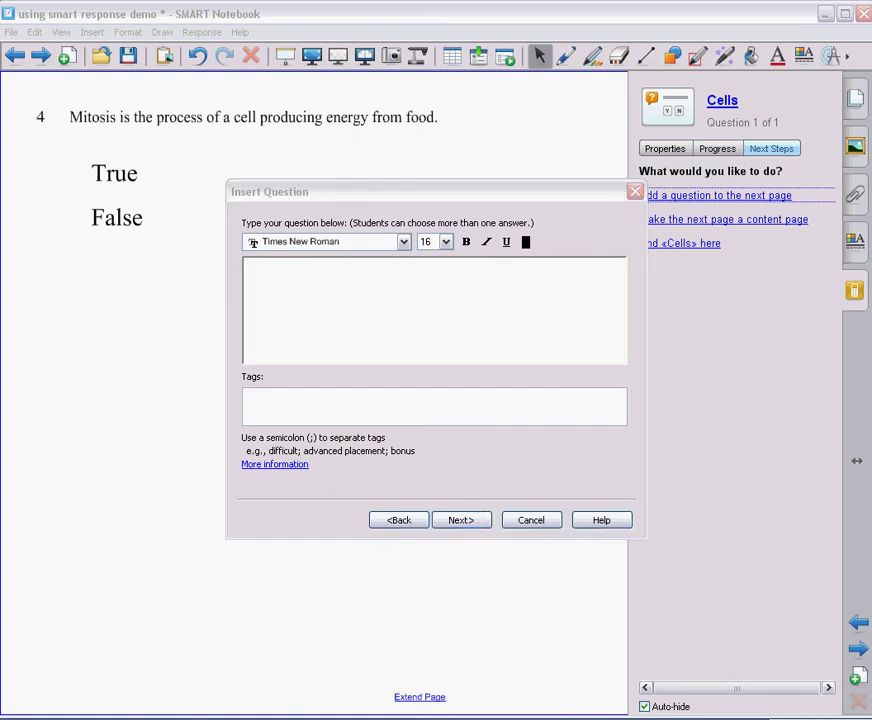
click(337, 296)
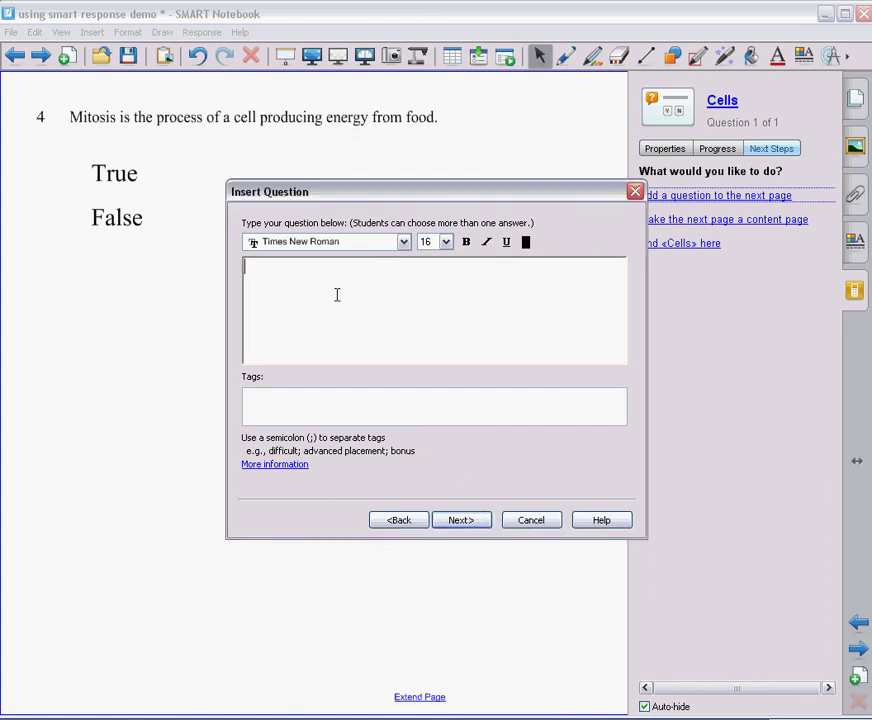
text(Which cell parts below are found in both plant and animal cells? (Choose all correct answers.))
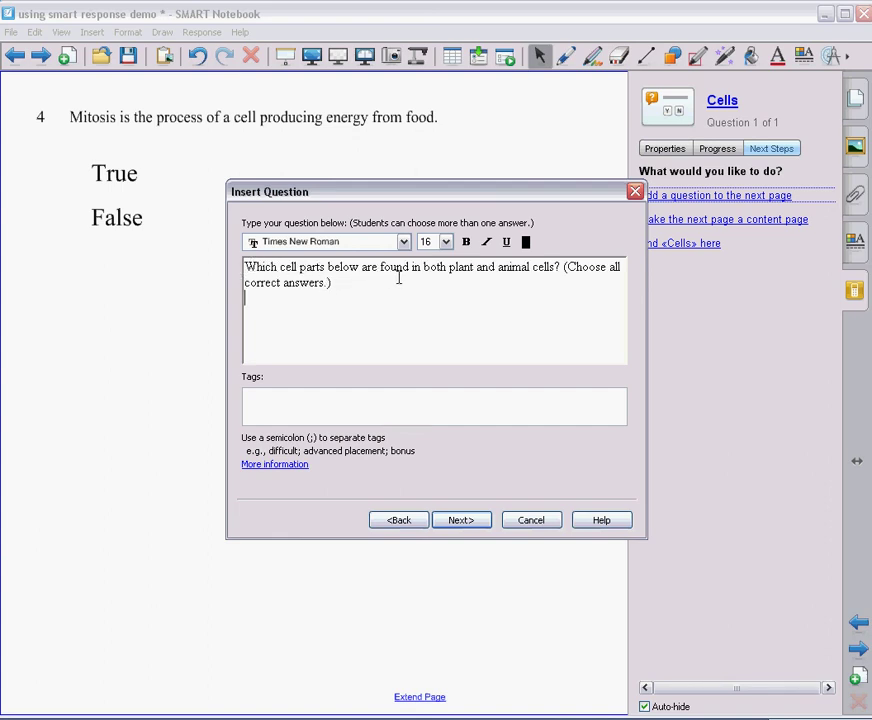
click(565, 268)
click(364, 294)
Enter choices nucleus, chloroplasts, cell membrane, cell wall and mitochondria
click(464, 522)
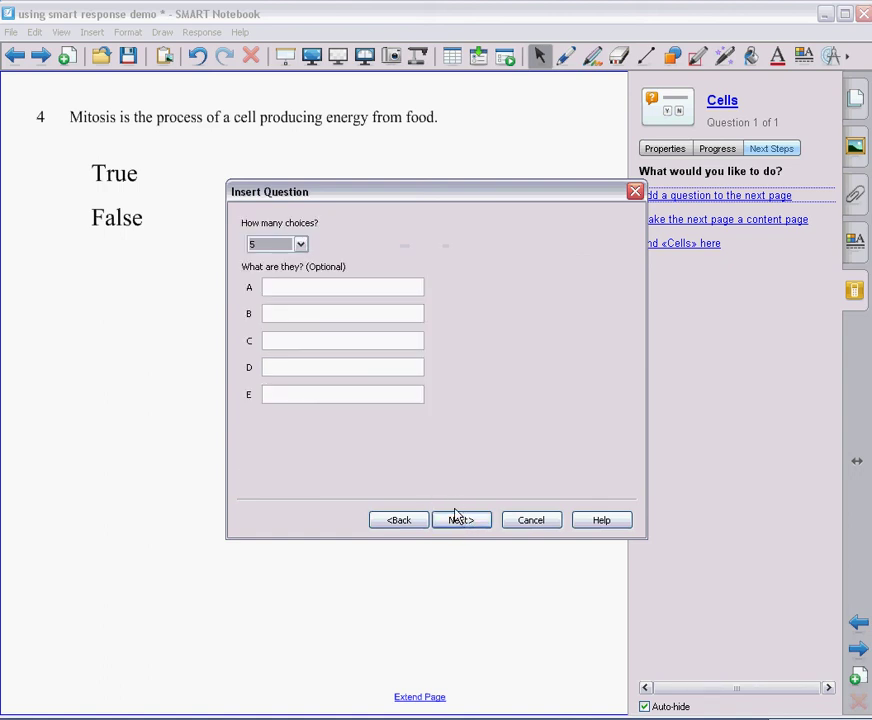
click(298, 286)
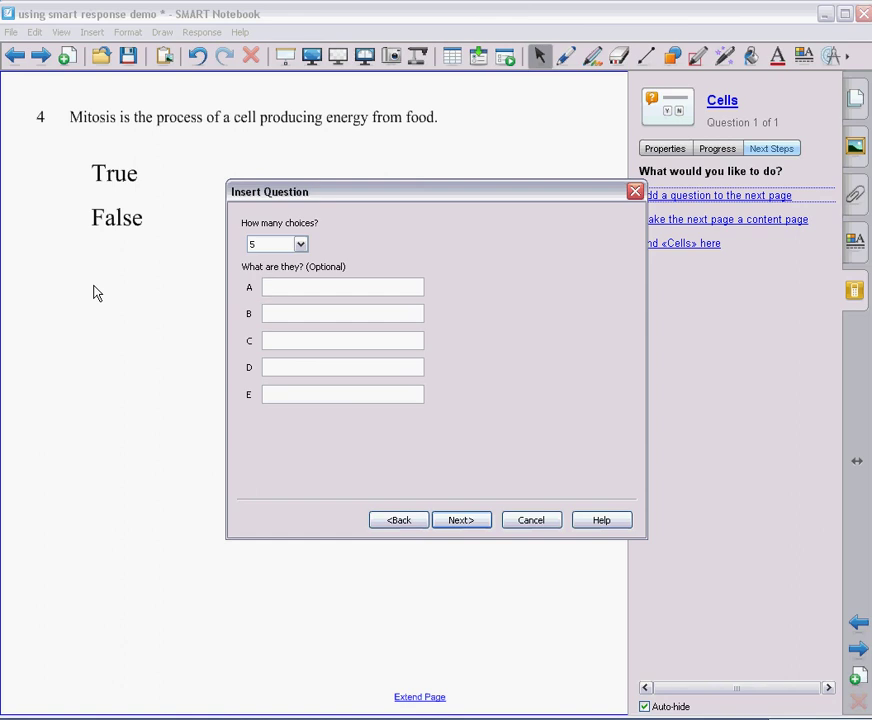
text(nucleus)
click(358, 312)
text(chloroplasts)
click(335, 336)
text(cell mem)
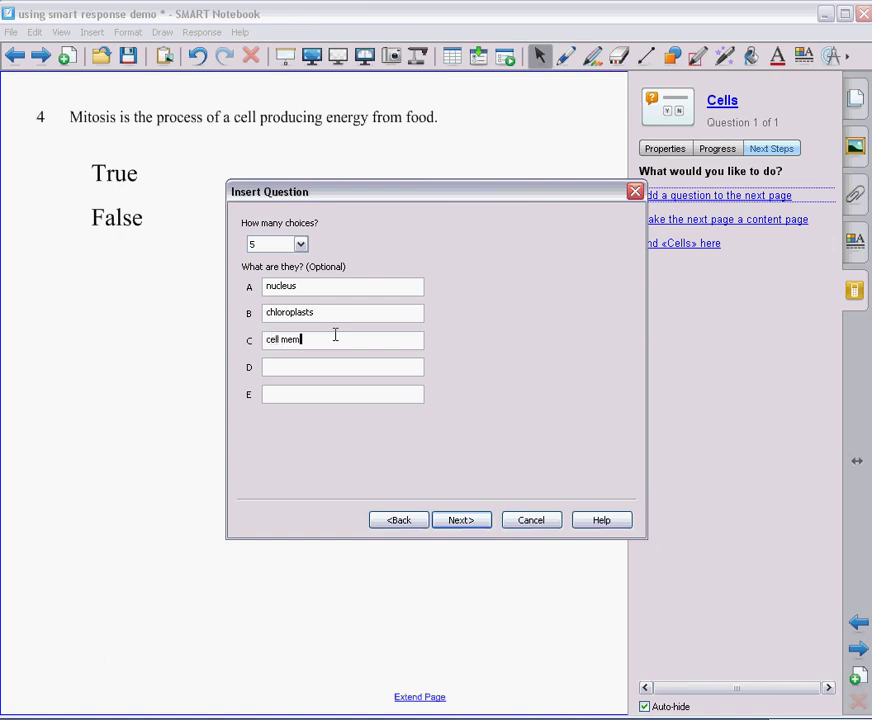
text(brane)
click(393, 369)
text(cell wall)
click(389, 394)
text(mitochn)
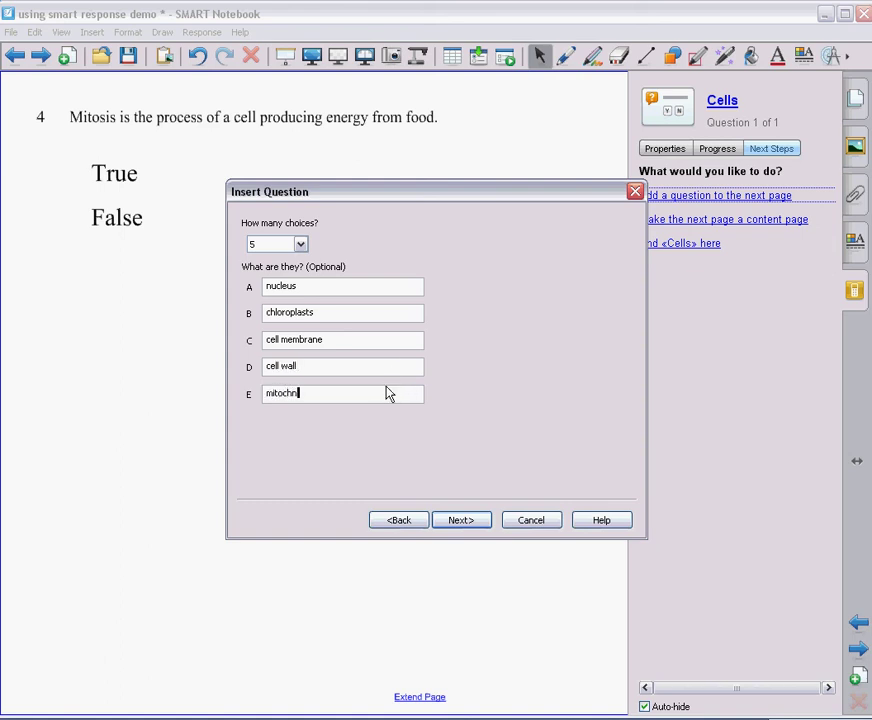
key(BackSpace)
text(ondria)
Mark nucleus, cell membrane and mitochondria as correct answers and insert the question
click(462, 521)
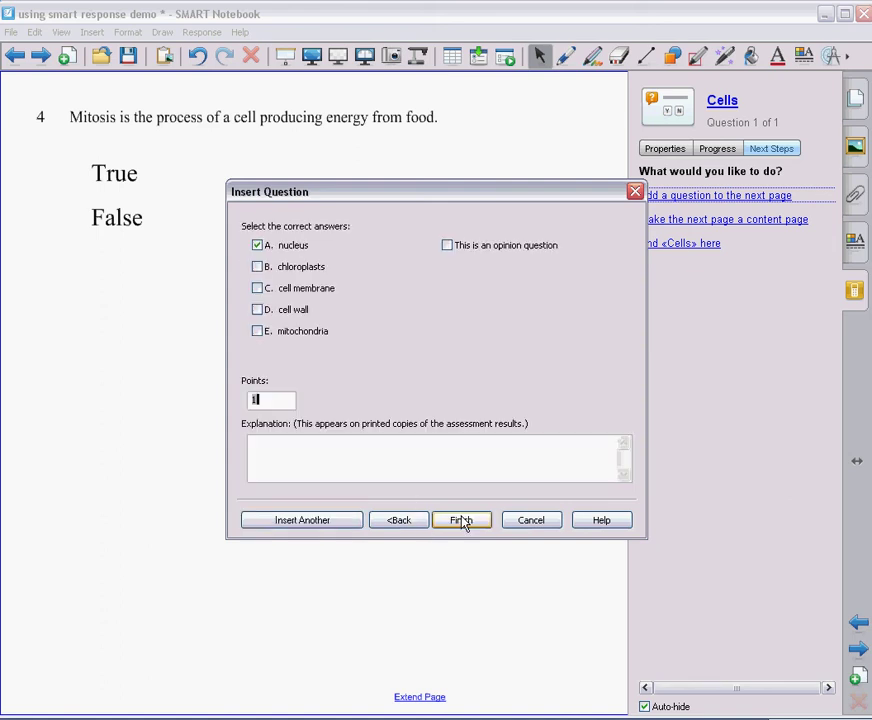
click(258, 289)
click(461, 522)
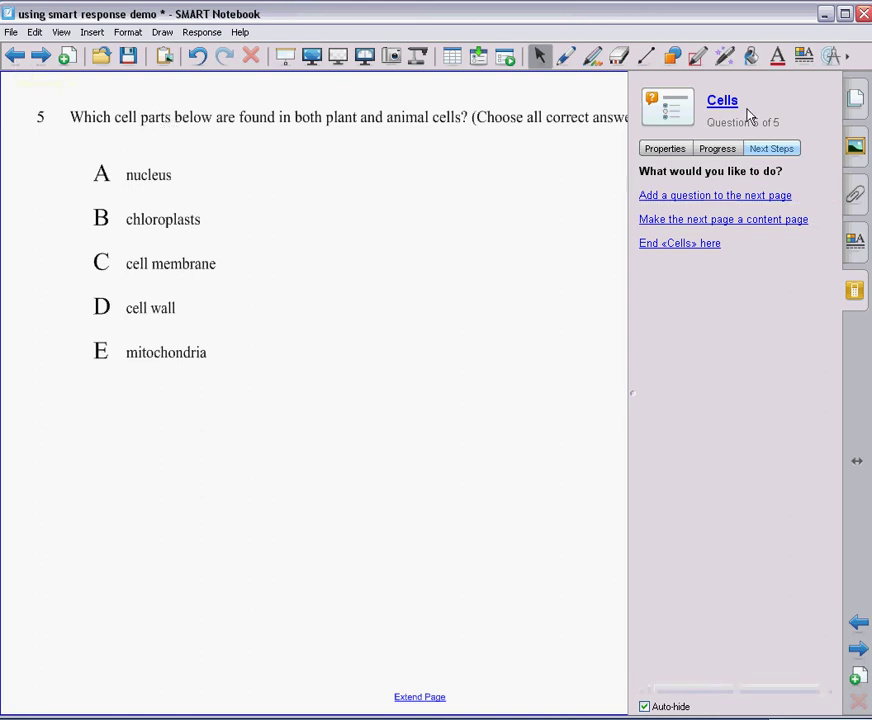
Review each quiz page in the Page Sorter, then return to the SMART Response next-step options
click(853, 99)
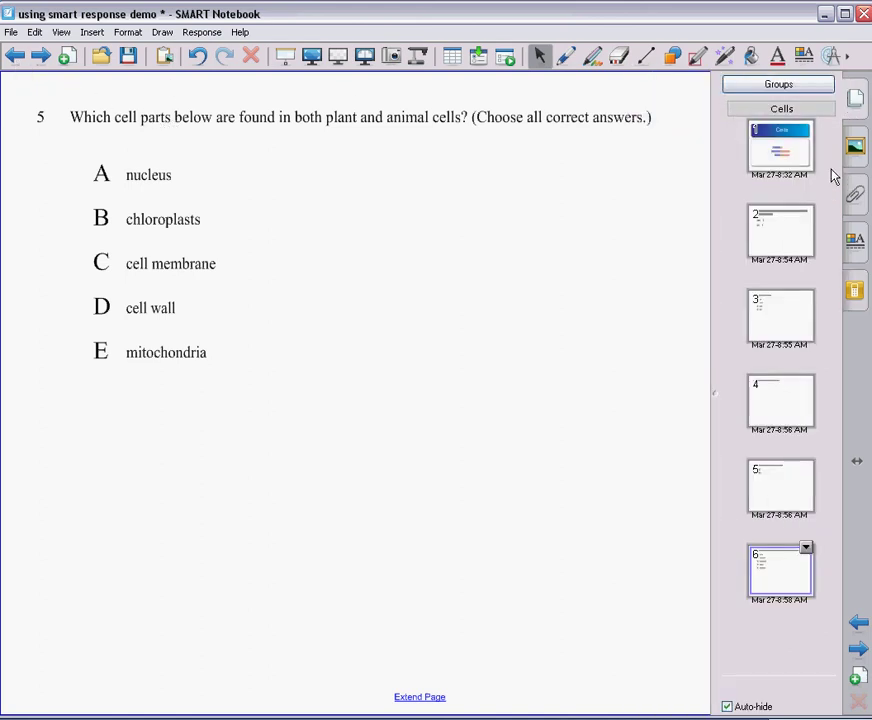
click(804, 162)
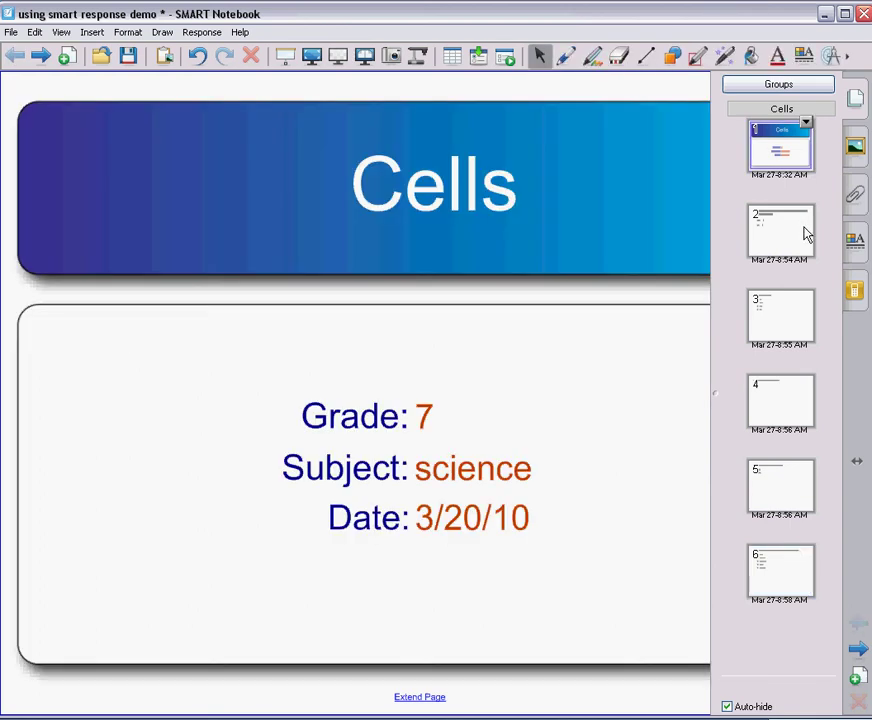
click(806, 230)
click(798, 305)
click(806, 412)
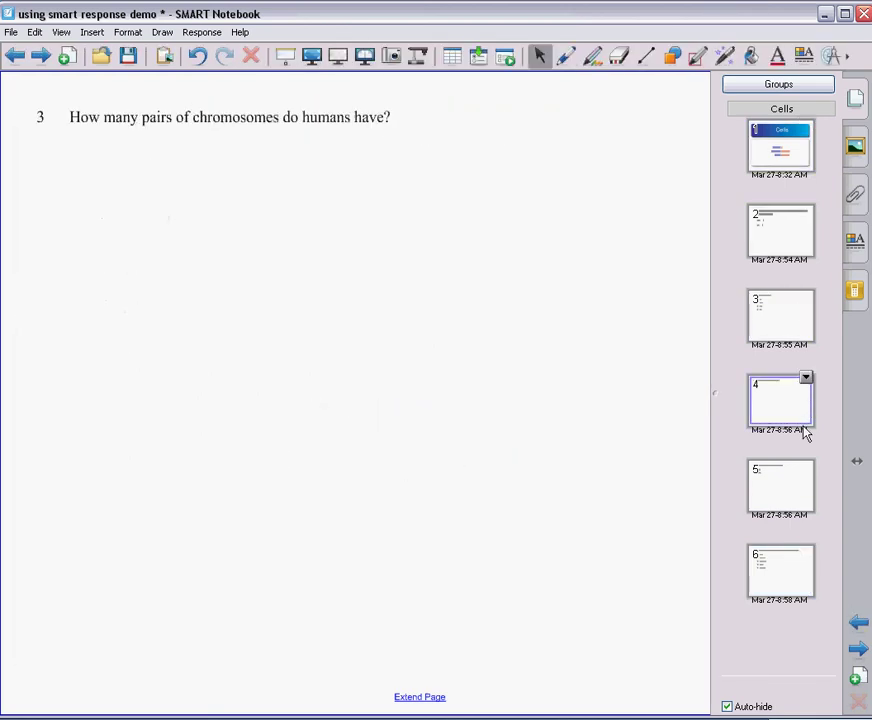
click(798, 490)
click(797, 556)
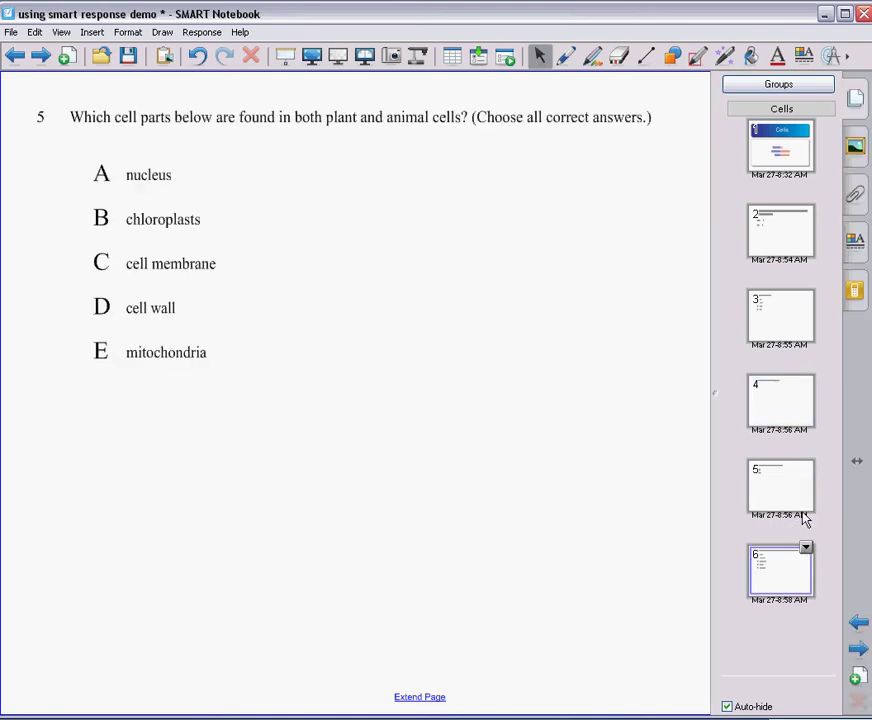
click(795, 237)
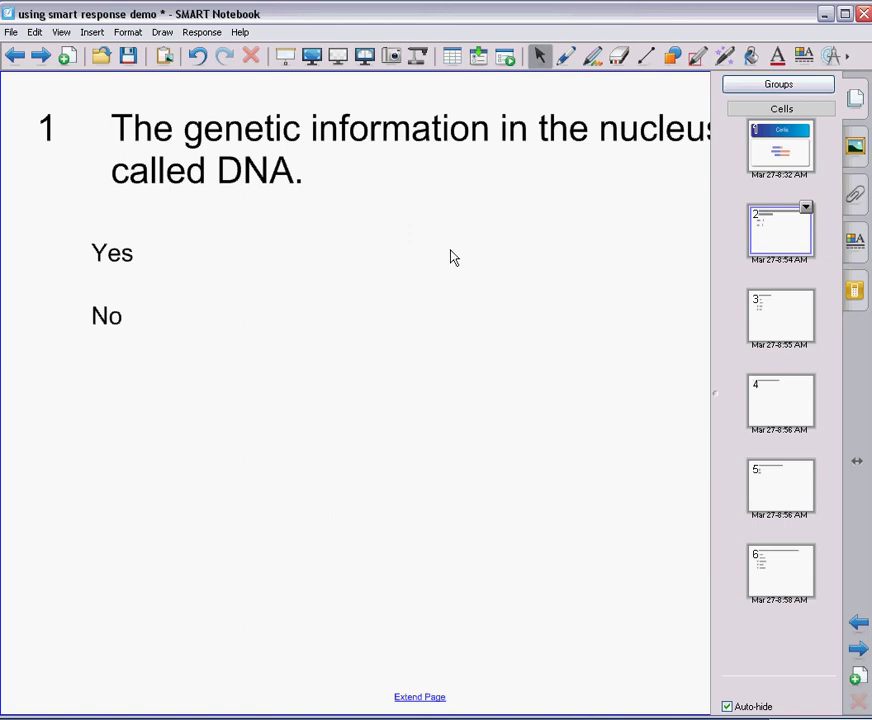
click(804, 580)
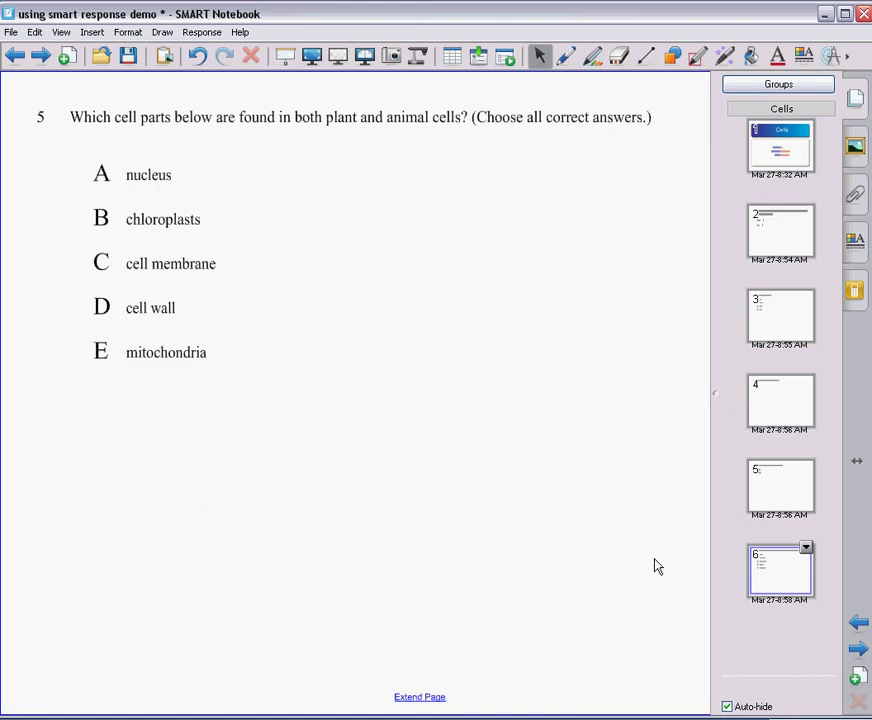
click(858, 288)
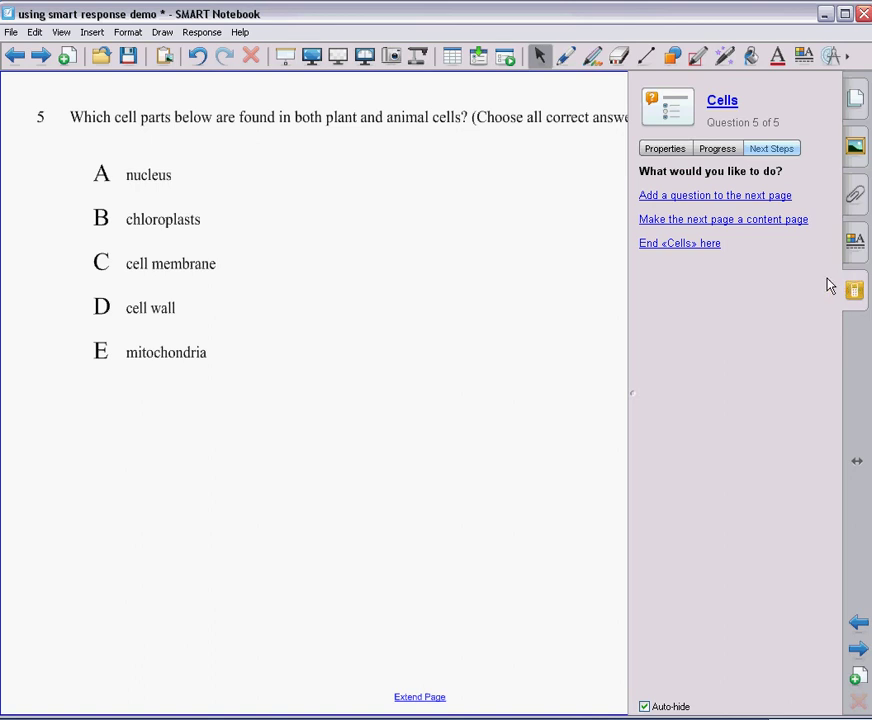
End the «Cells» quiz at question 5 so a blank page with no SMART Response content follows
click(659, 246)
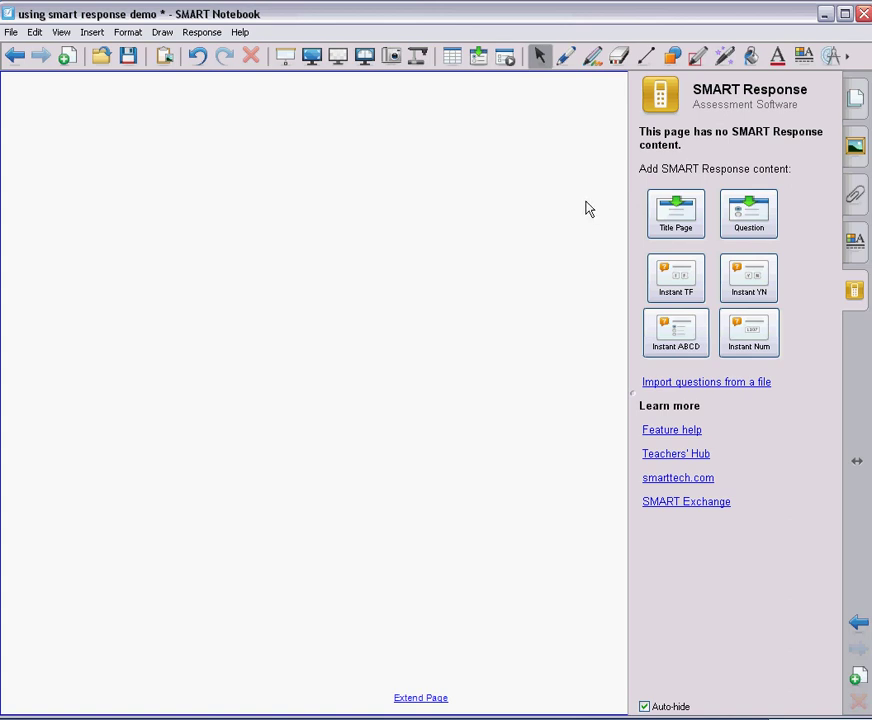
Browse the page thumbnails to confirm the six-page Cells group and the one-page Untitled group
click(855, 97)
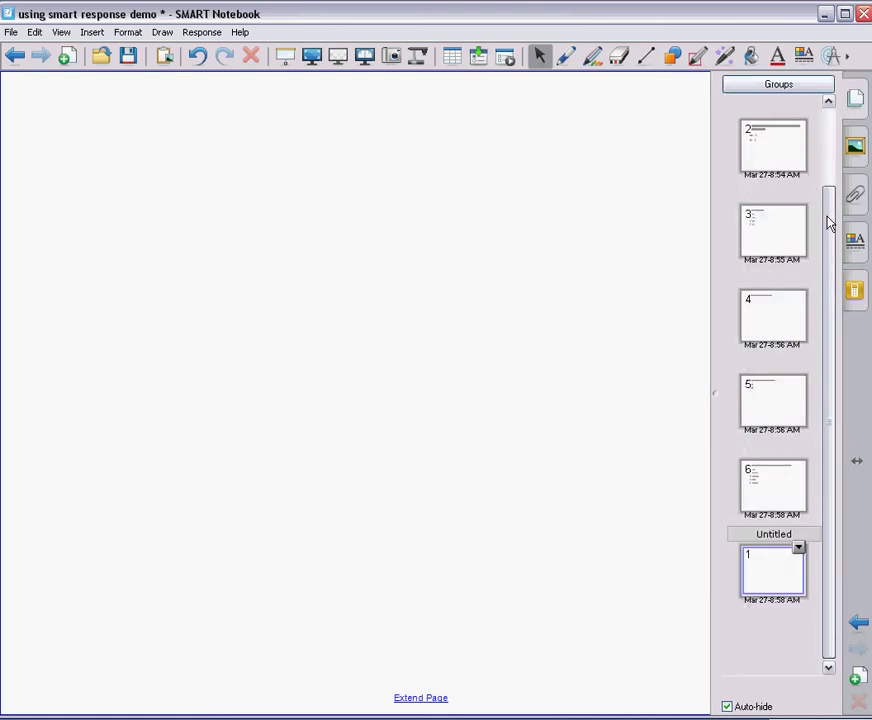
drag(827, 220, 827, 142)
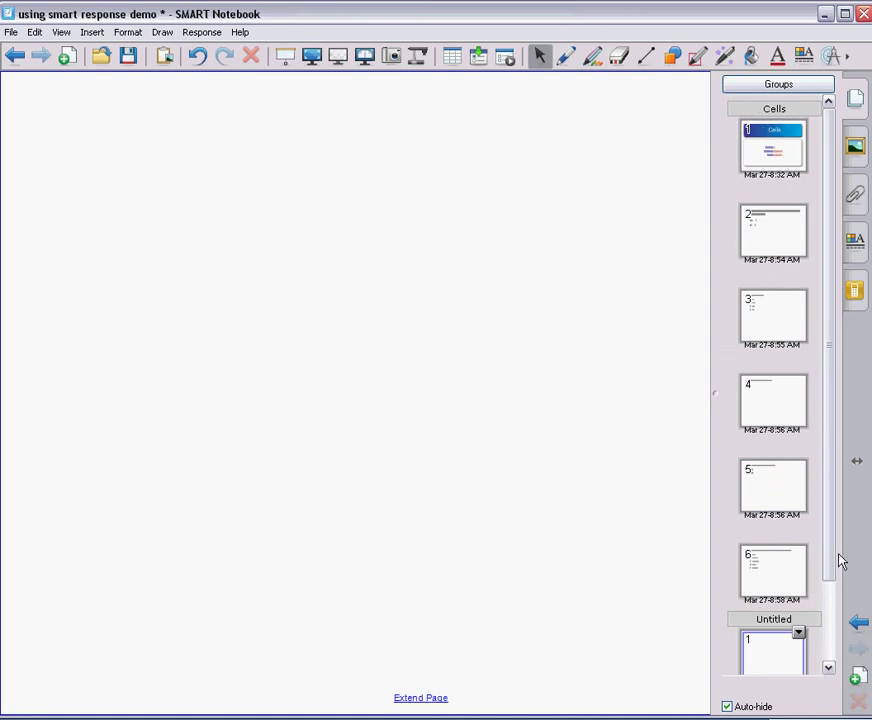
scroll(828, 580, down, 2)
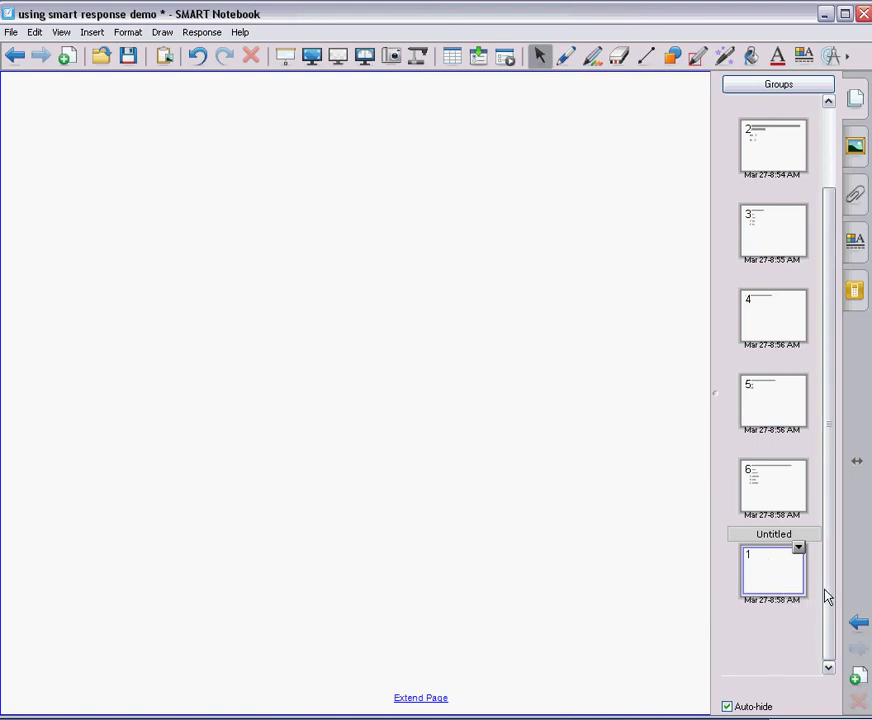
drag(825, 596, 833, 525)
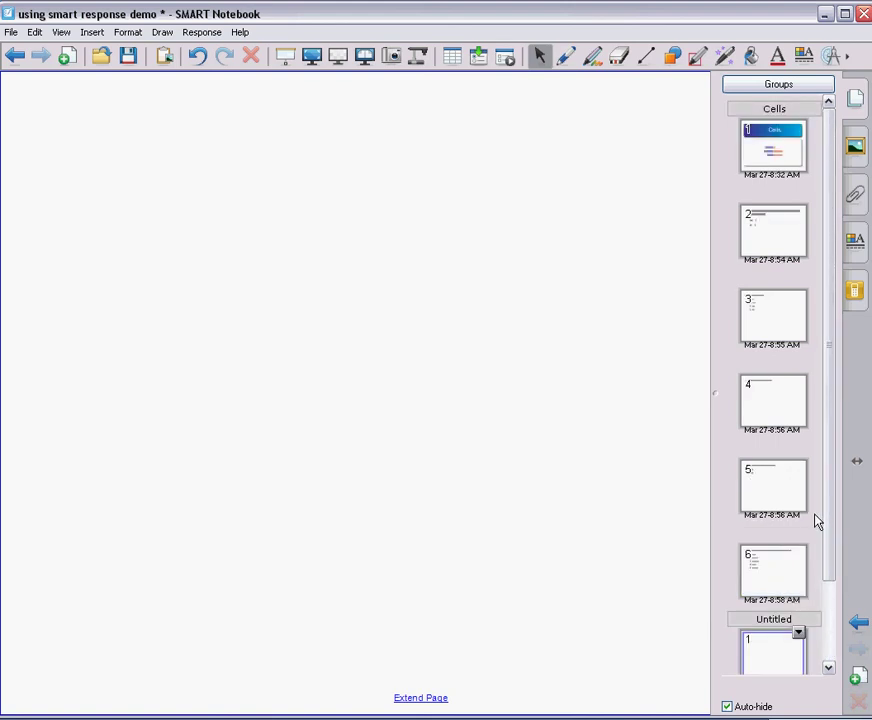